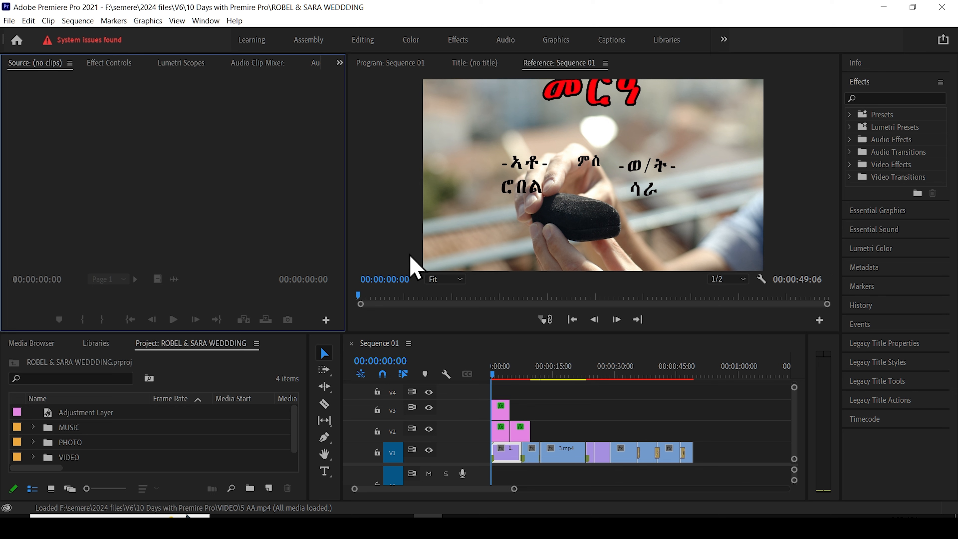
# Enlarge the timeline and display the effect settings of the red መርዓ title clip on track V2
pyautogui.moveTo(514, 488); pyautogui.dragTo(669, 513)
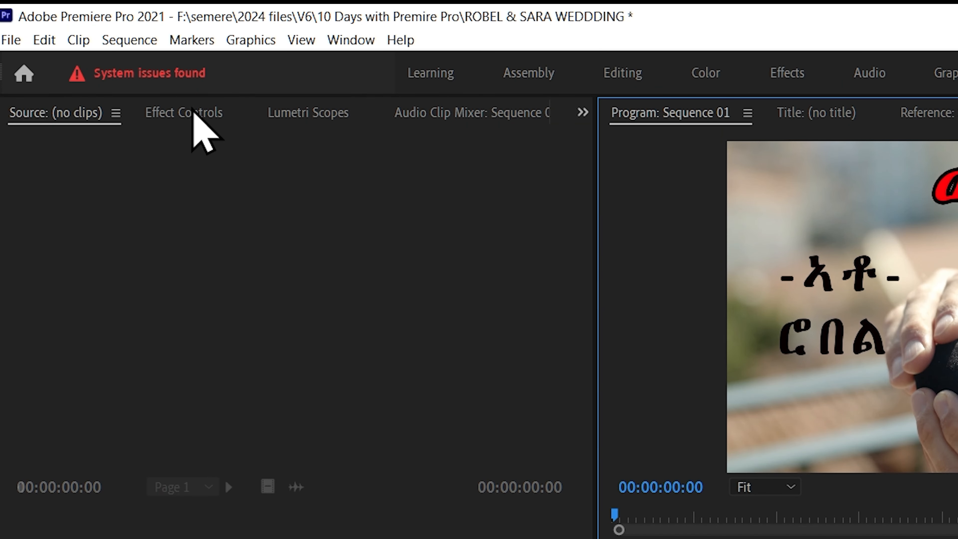
pyautogui.click(109, 63)
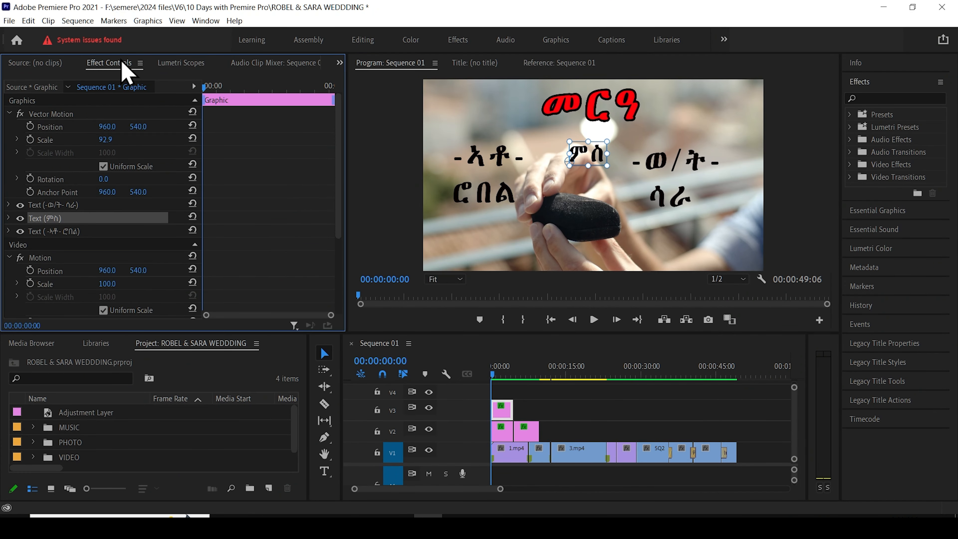
pyautogui.click(495, 223)
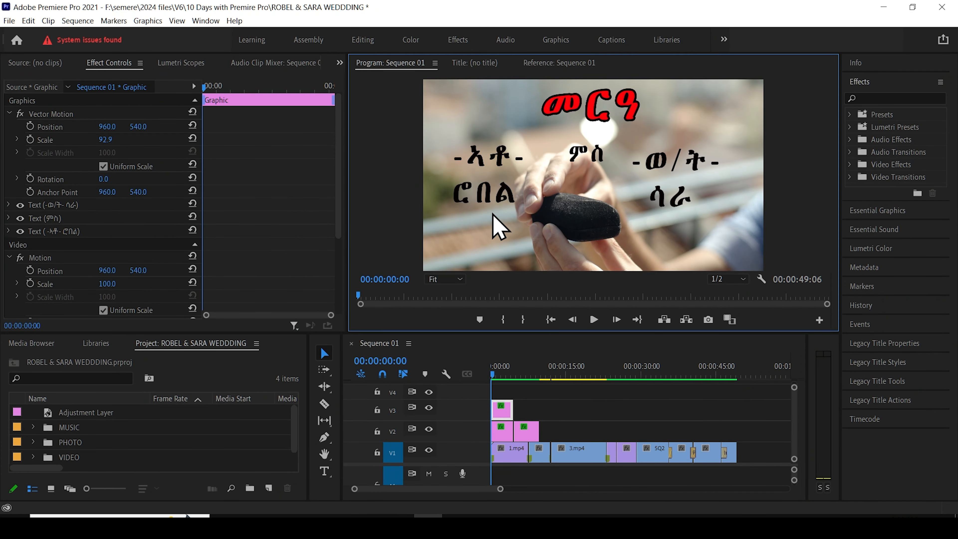
pyautogui.click(590, 108)
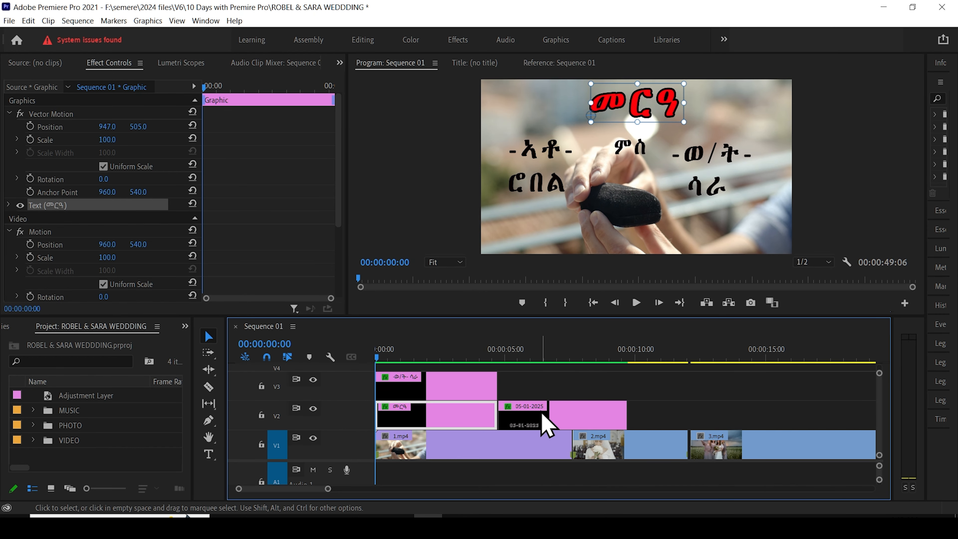
pyautogui.click(541, 414)
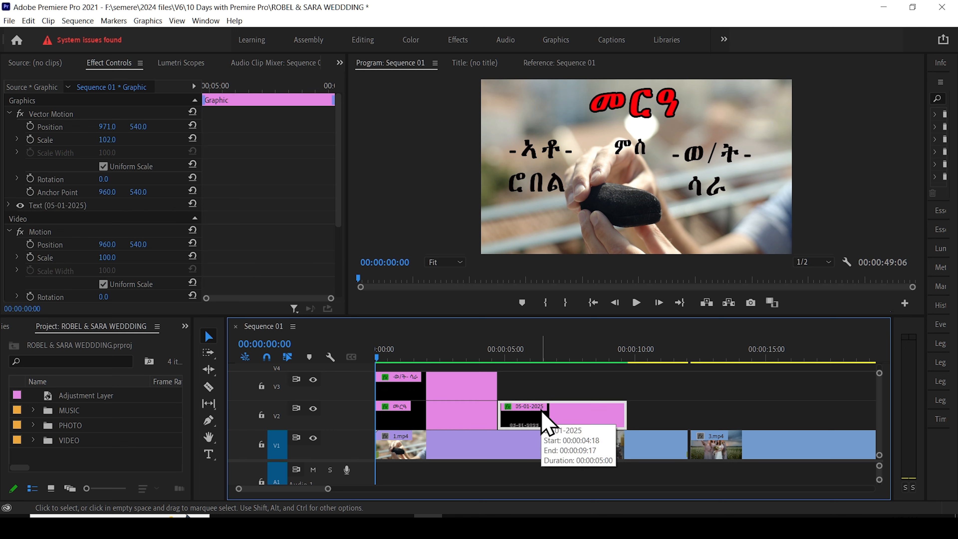
pyautogui.click(398, 423)
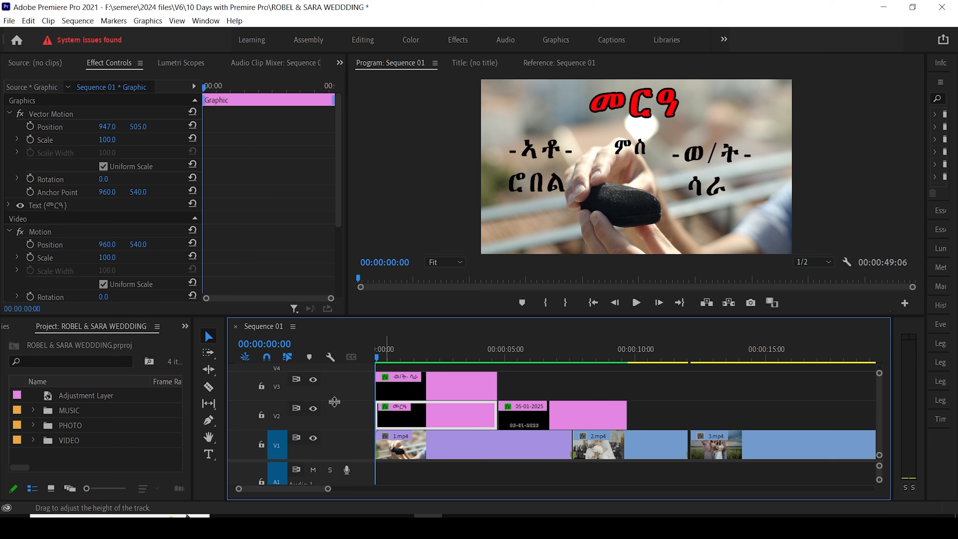
# Preview the opening titles and return the playhead to the start of the sequence
pyautogui.press('space')
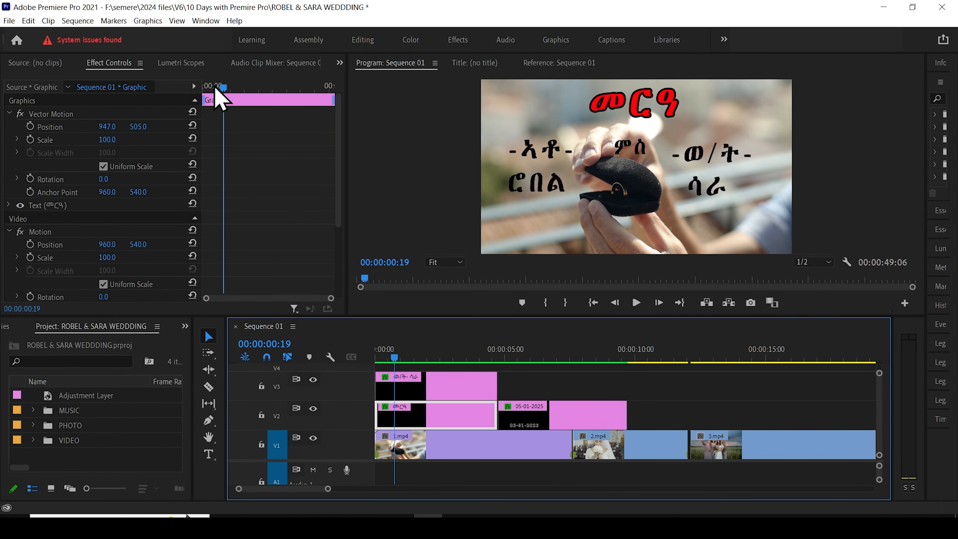
pyautogui.moveTo(222, 90); pyautogui.dragTo(193, 88)
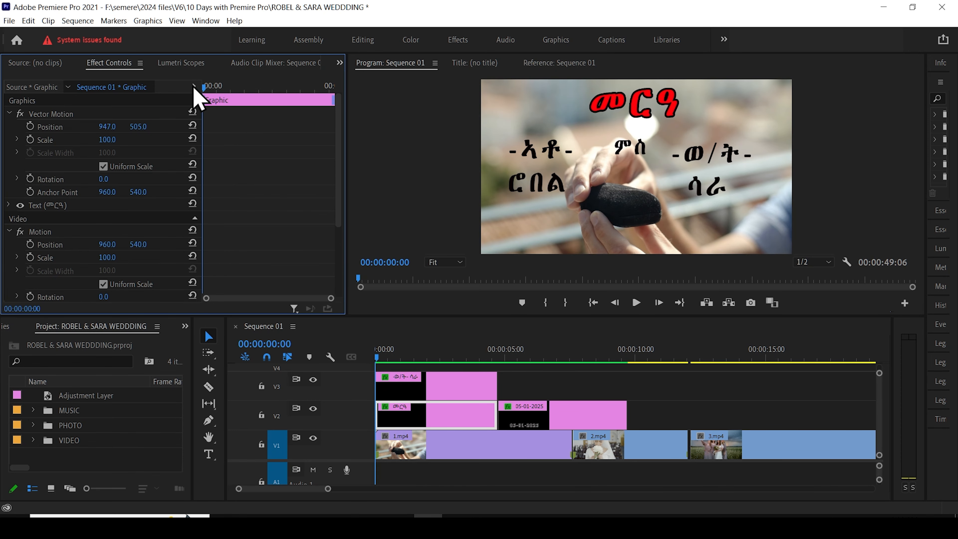
pyautogui.moveTo(377, 359)
pyautogui.mouseDown()
pyautogui.moveTo(466, 361)
pyautogui.moveTo(373, 362)
pyautogui.moveTo(387, 366)
pyautogui.mouseUp()
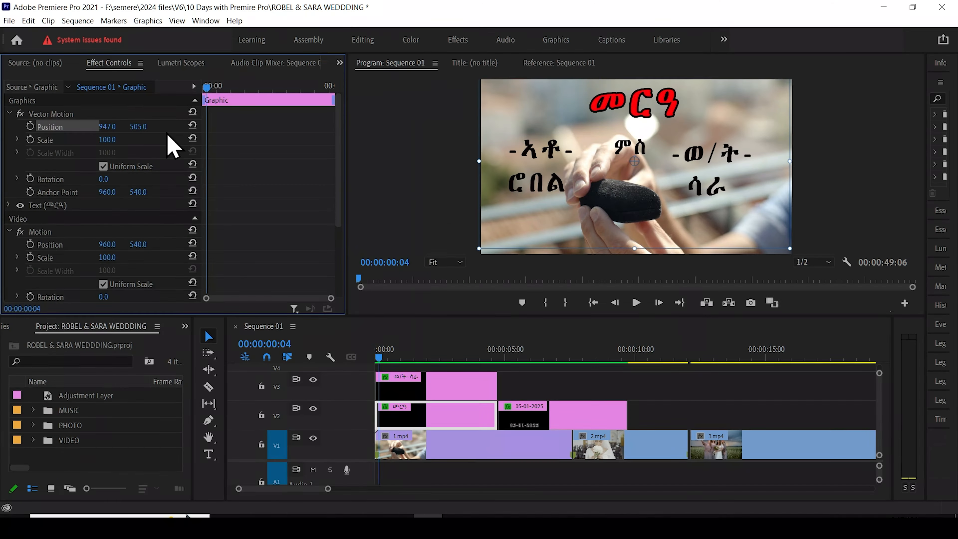
pyautogui.moveTo(330, 488); pyautogui.dragTo(327, 489)
pyautogui.moveTo(378, 360)
pyautogui.mouseDown()
pyautogui.moveTo(388, 360)
pyautogui.moveTo(375, 362)
pyautogui.mouseUp()
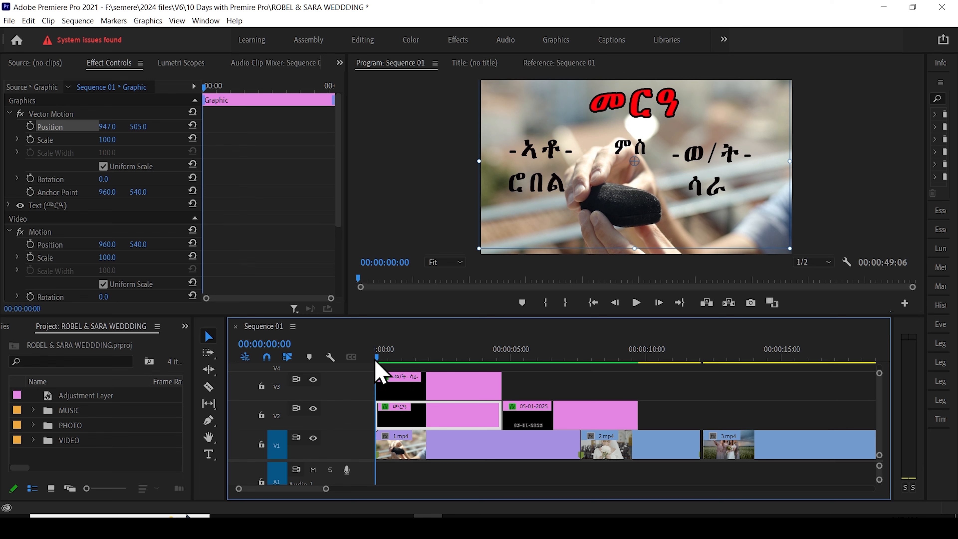
# Start keyframing the red title's Vector Motion Position at 00:00:00:02 with the values 939, 237
pyautogui.click(204, 88)
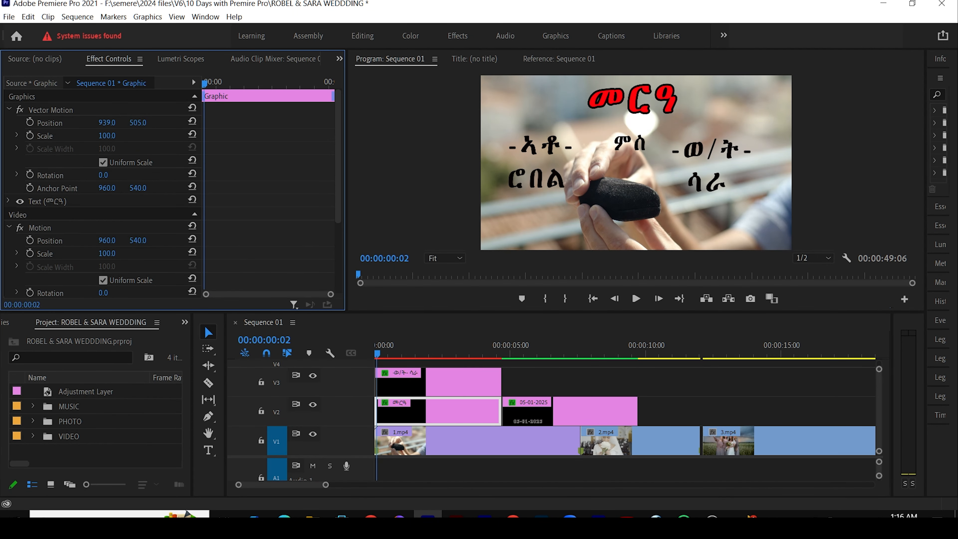
pyautogui.moveTo(138, 122); pyautogui.dragTo(131, 122)
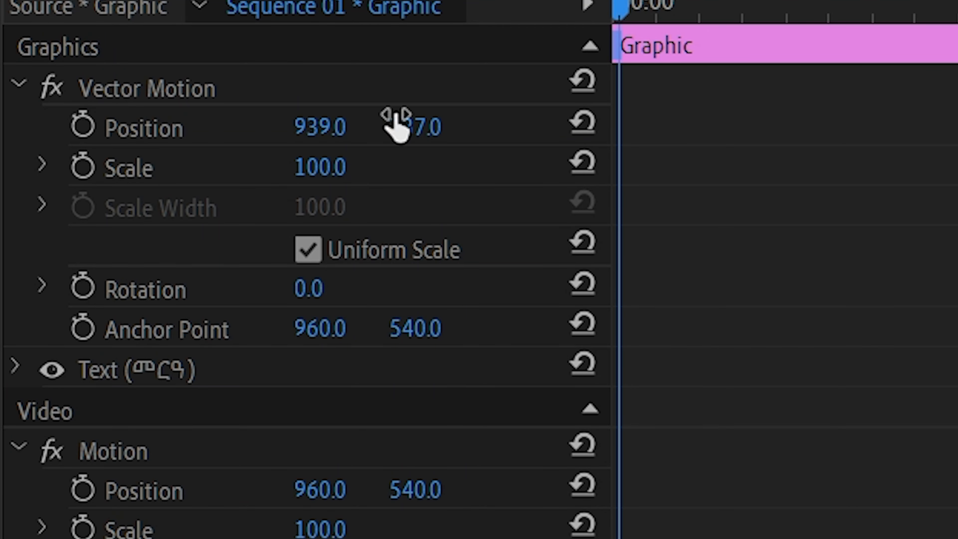
pyautogui.click(78, 126)
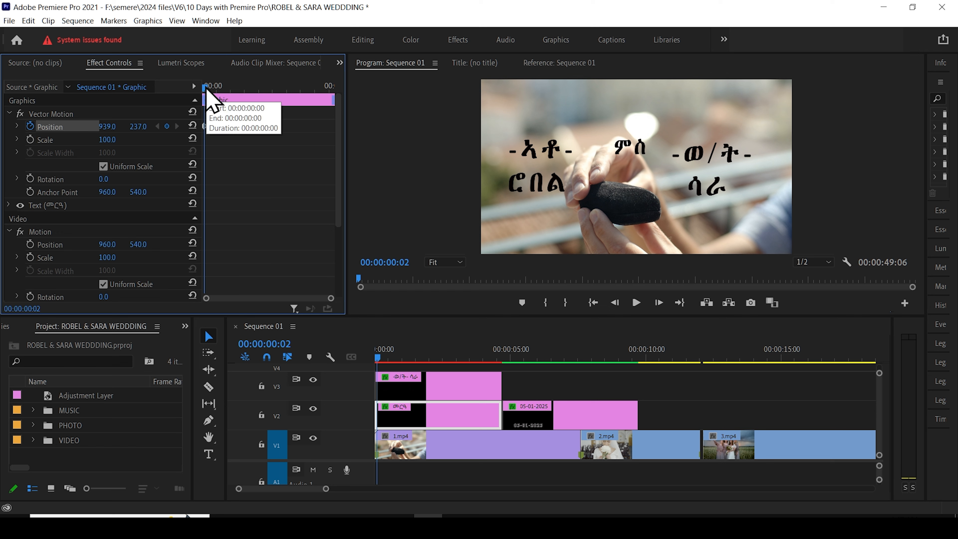
# Create a second Position keyframe at about 00:00:01:15, setting the red title's vertical position to 505
pyautogui.moveTo(206, 91); pyautogui.dragTo(214, 93)
pyautogui.moveTo(214, 92); pyautogui.dragTo(237, 105)
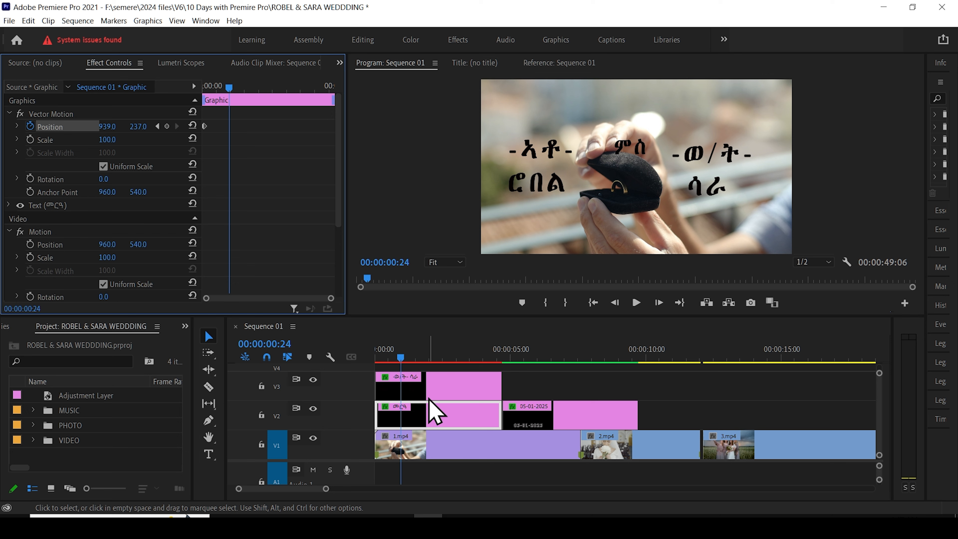
pyautogui.click(399, 354)
pyautogui.moveTo(402, 357); pyautogui.dragTo(406, 356)
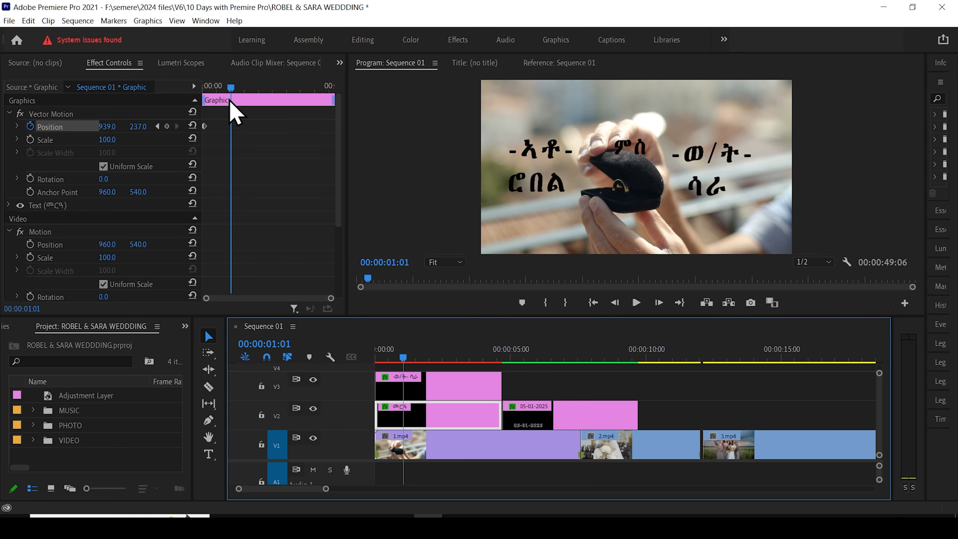
pyautogui.moveTo(235, 87); pyautogui.dragTo(238, 87)
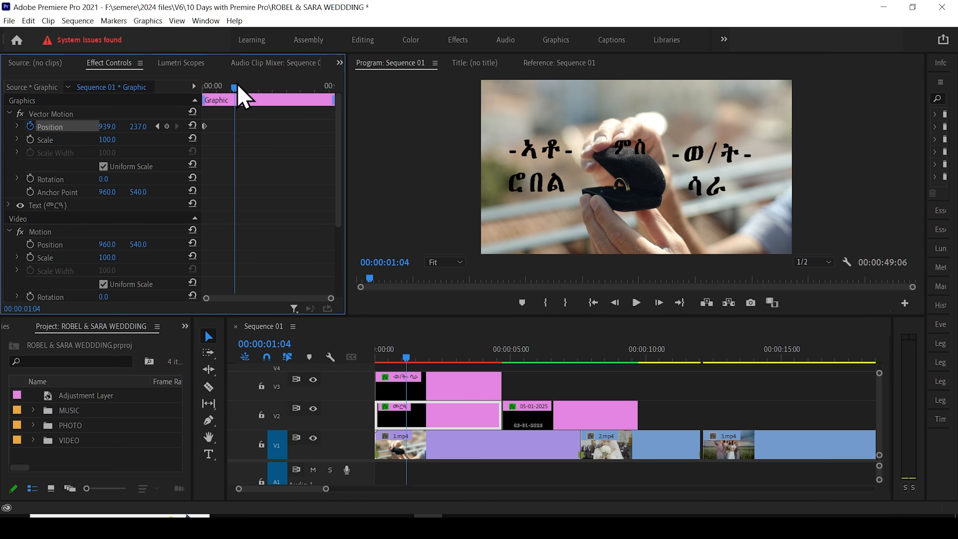
pyautogui.click(406, 356)
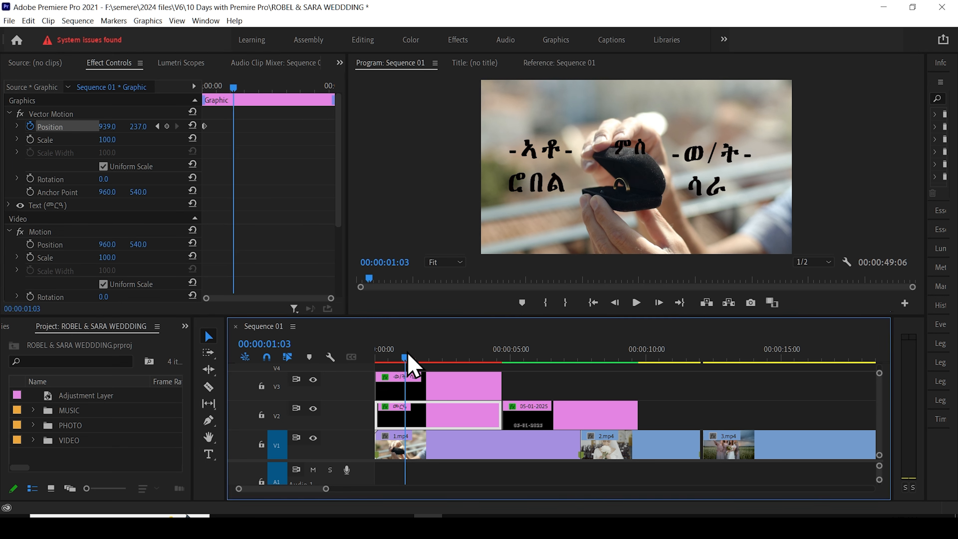
pyautogui.moveTo(408, 354); pyautogui.dragTo(420, 359)
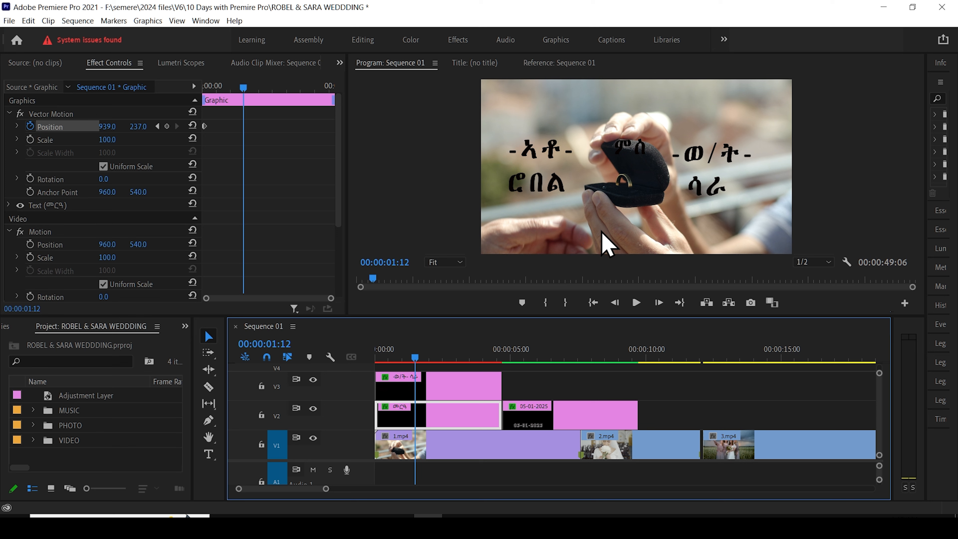
pyautogui.click(419, 354)
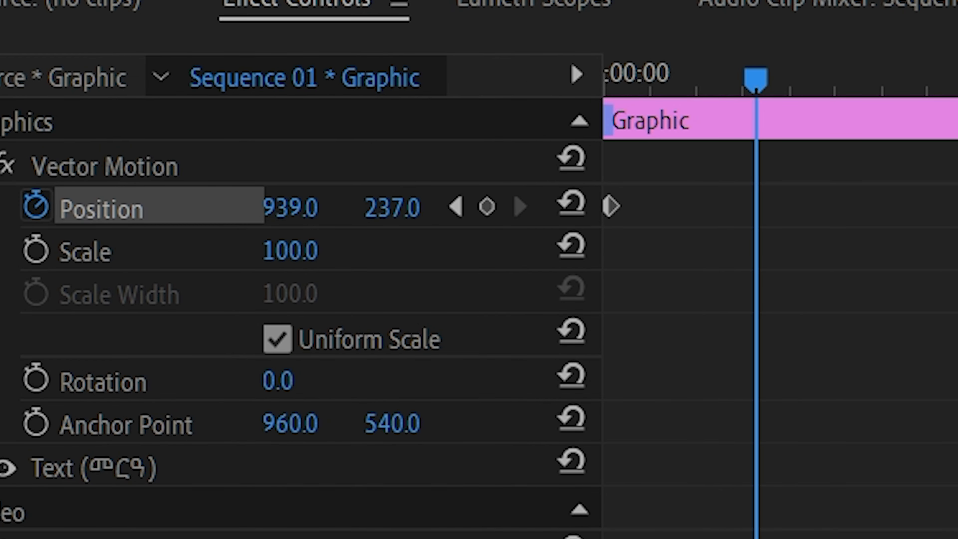
pyautogui.press('Down')
pyautogui.press('Down')
pyautogui.press('Down')
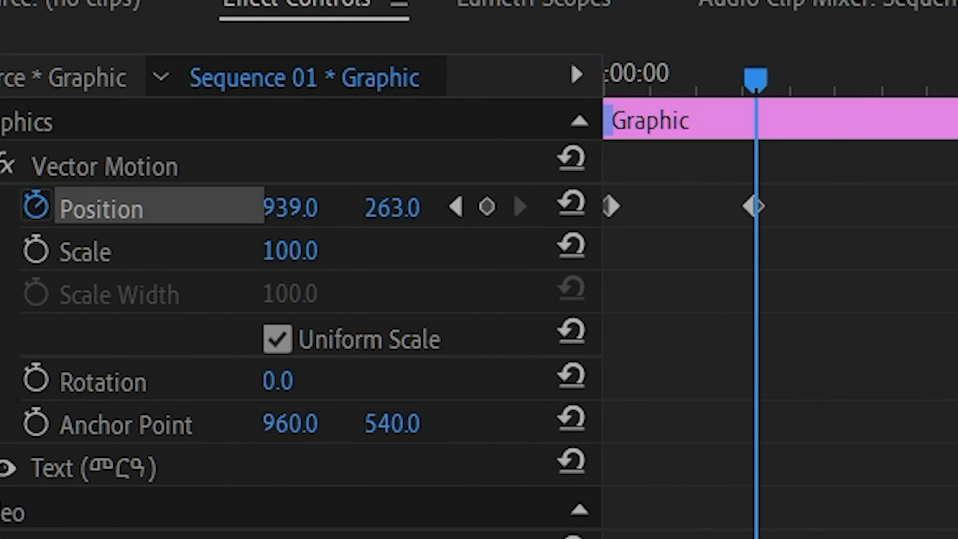
pyautogui.press('Down')
pyautogui.press('Down')
pyautogui.press('Down')
pyautogui.press('Down')
pyautogui.press('Down')
pyautogui.press('Down')
pyautogui.press('Down')
pyautogui.press('Down')
pyautogui.press('Down')
pyautogui.press('Down')
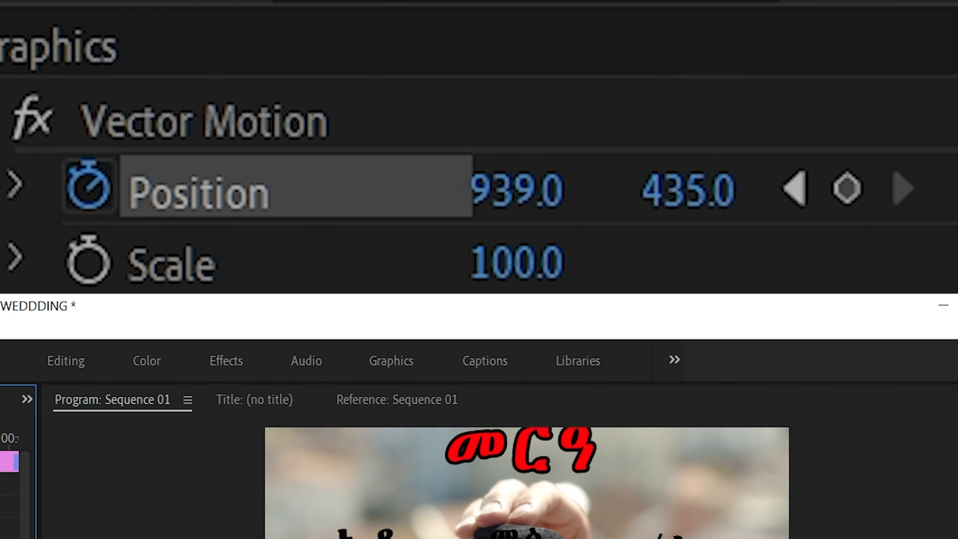
pyautogui.press('Down')
pyautogui.press('Down')
pyautogui.press('Down')
pyautogui.press('Down')
pyautogui.press('Down')
pyautogui.press('Down')
pyautogui.press('Down')
pyautogui.press('Down')
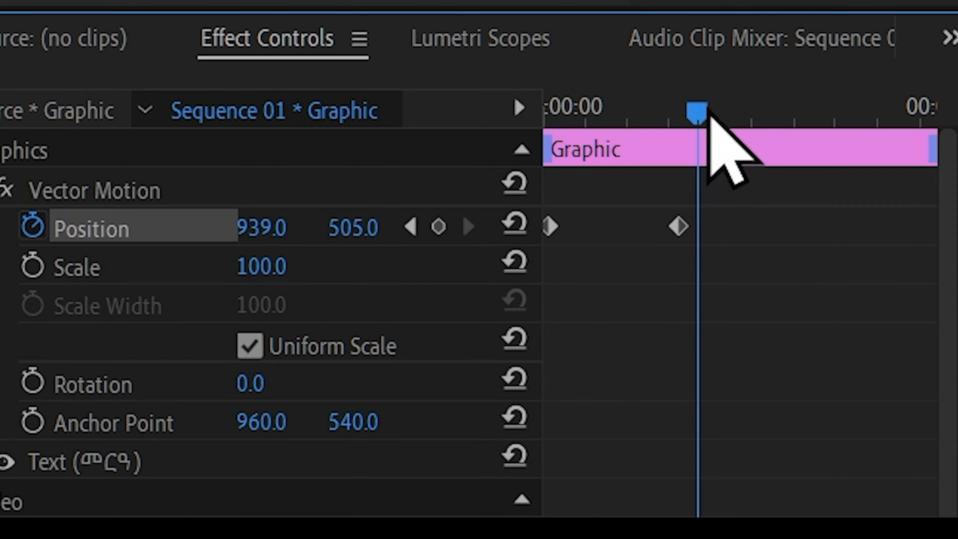
# Check the title's entrance around the second keyframe, and add a Position keyframe at 00:00:03:21 keeping the values 939, 505
pyautogui.click(705, 110)
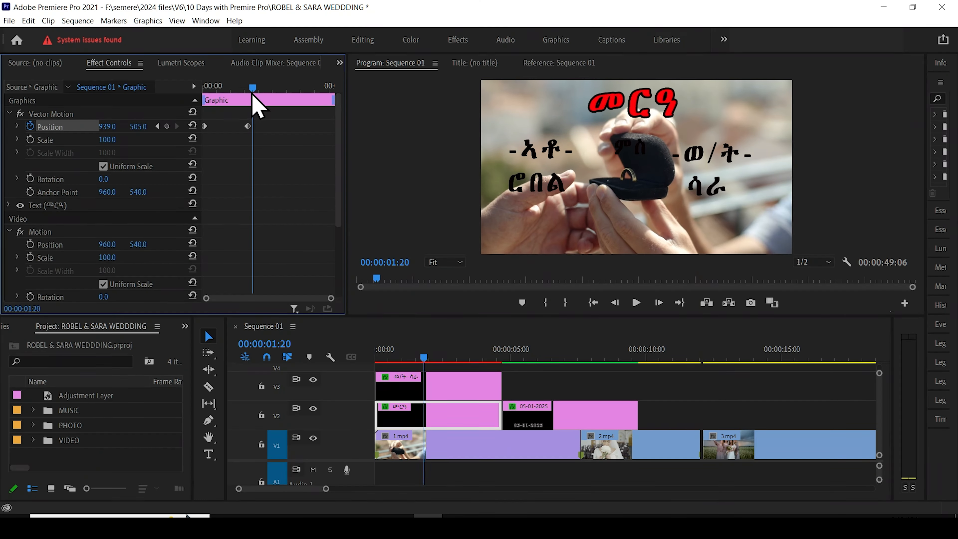
pyautogui.moveTo(250, 95)
pyautogui.mouseDown()
pyautogui.moveTo(208, 106)
pyautogui.moveTo(247, 108)
pyautogui.mouseUp()
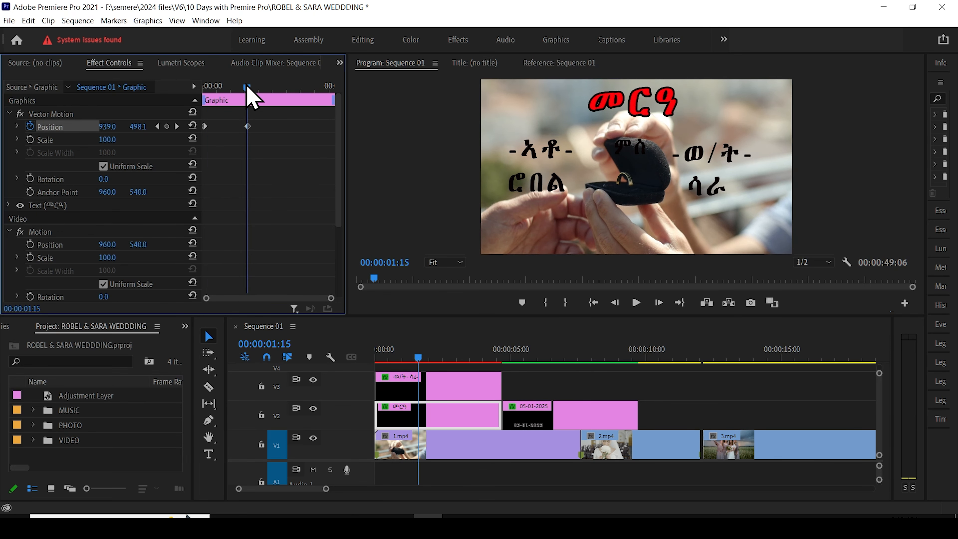
pyautogui.press('Left')
pyautogui.press('Left')
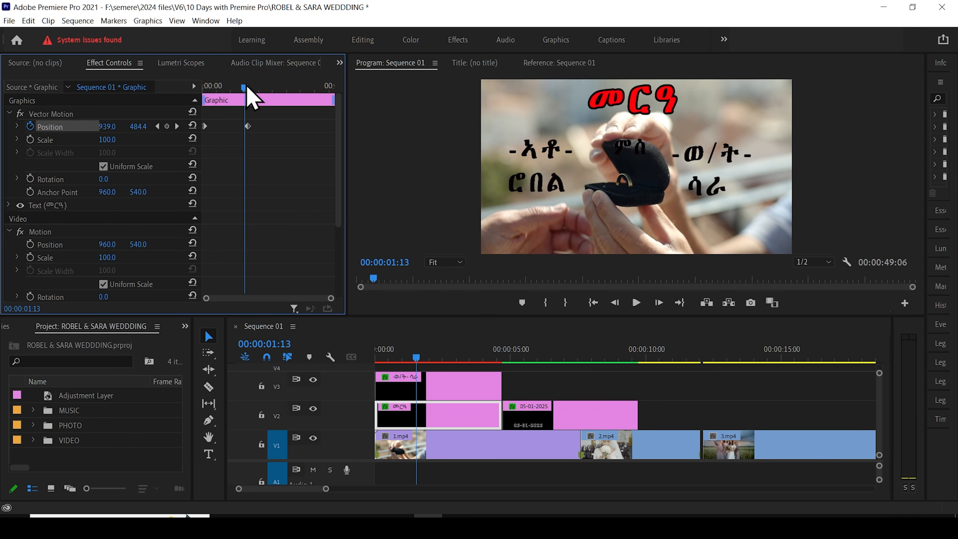
pyautogui.moveTo(248, 91); pyautogui.dragTo(311, 100)
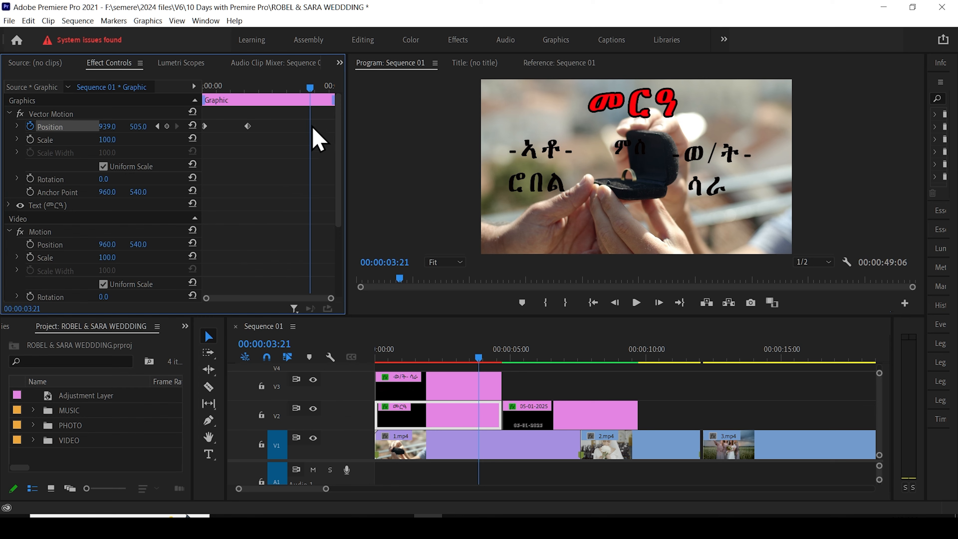
pyautogui.click(166, 126)
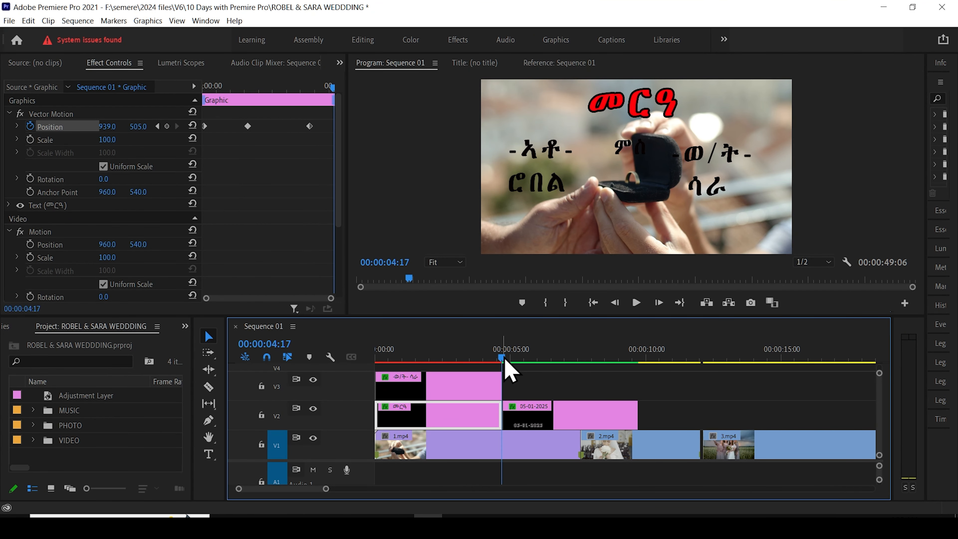
# Create a final Position keyframe at 00:00:04:15 with the red title's vertical position set to 234
pyautogui.moveTo(503, 359); pyautogui.dragTo(501, 362)
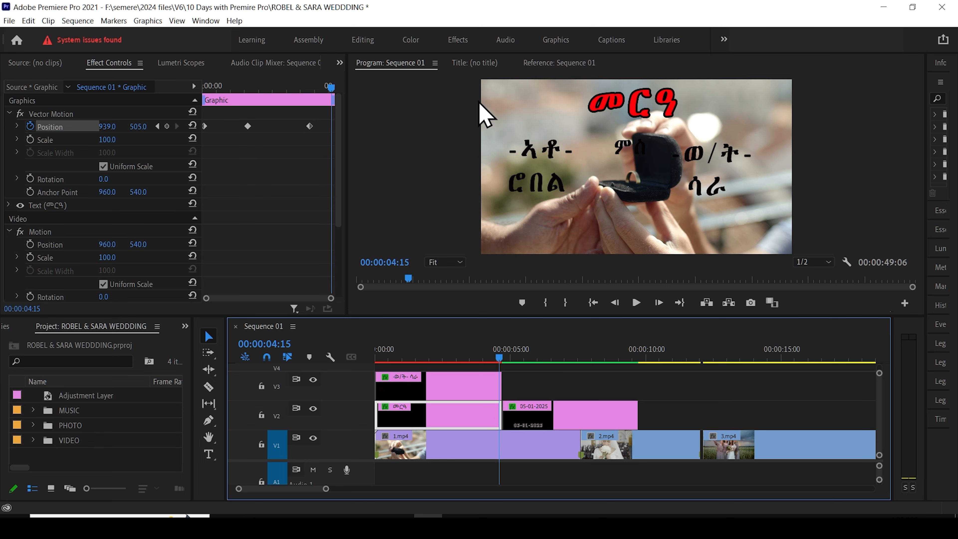
pyautogui.click(142, 130)
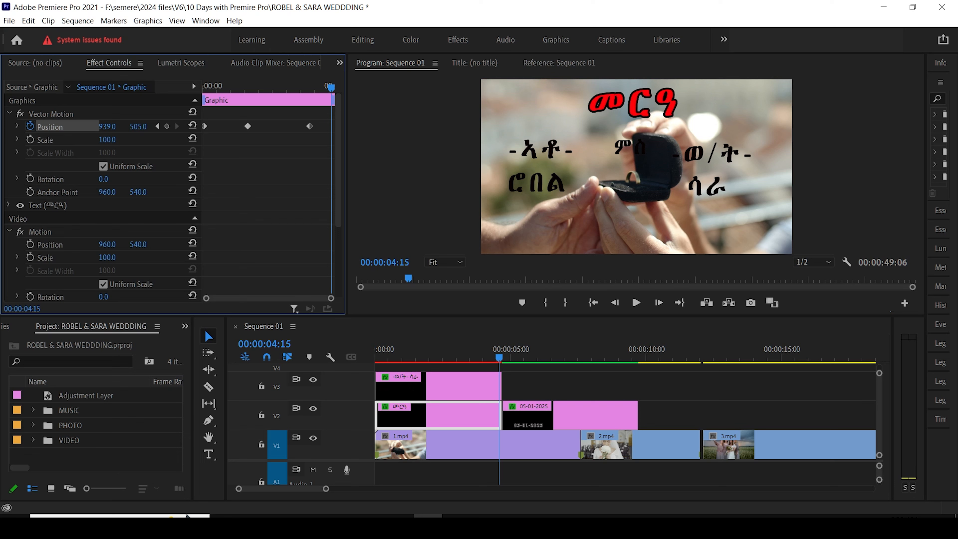
pyautogui.moveTo(138, 127)
pyautogui.mouseDown()
pyautogui.moveTo(119, 126)
pyautogui.moveTo(144, 122)
pyautogui.mouseUp()
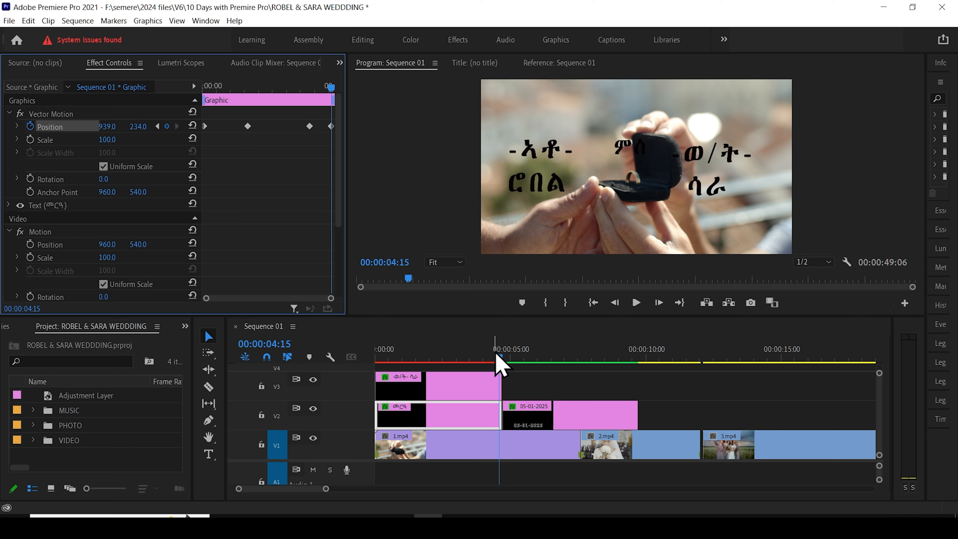
# Return to the start of the sequence and play back the red title's position animation
pyautogui.click(497, 366)
pyautogui.moveTo(329, 92); pyautogui.dragTo(204, 99)
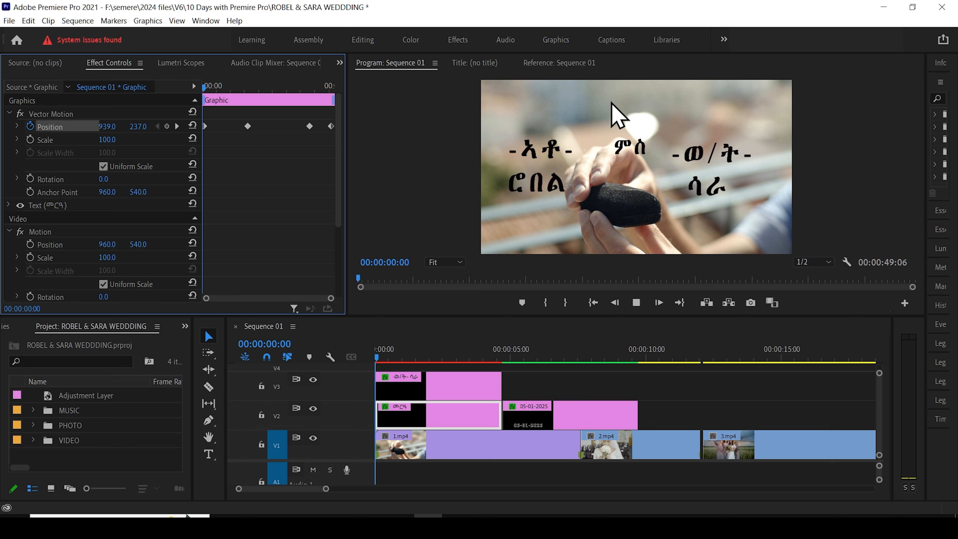
pyautogui.press('space')
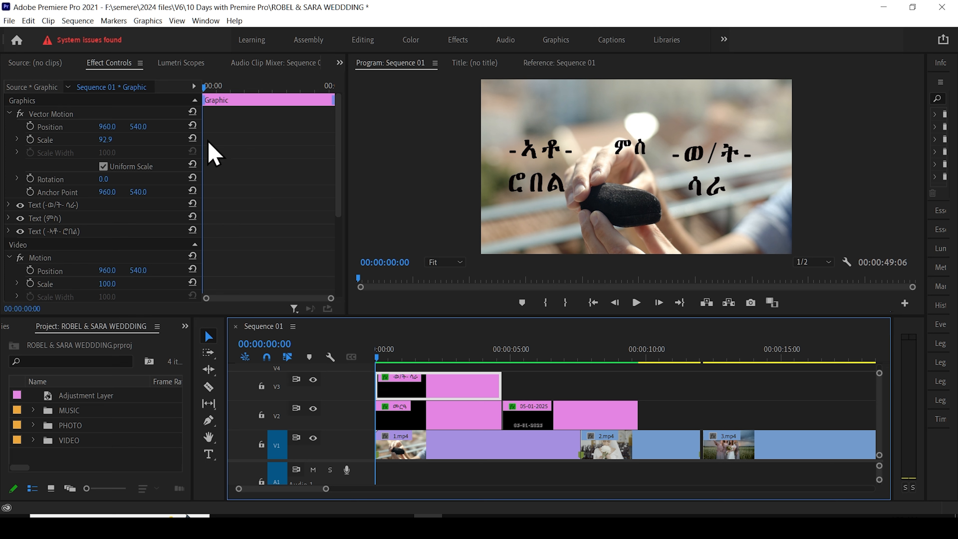
# Set the names title's Vector Motion Scale to 0 and start Scale keyframing at the beginning of the clip
pyautogui.click(451, 400)
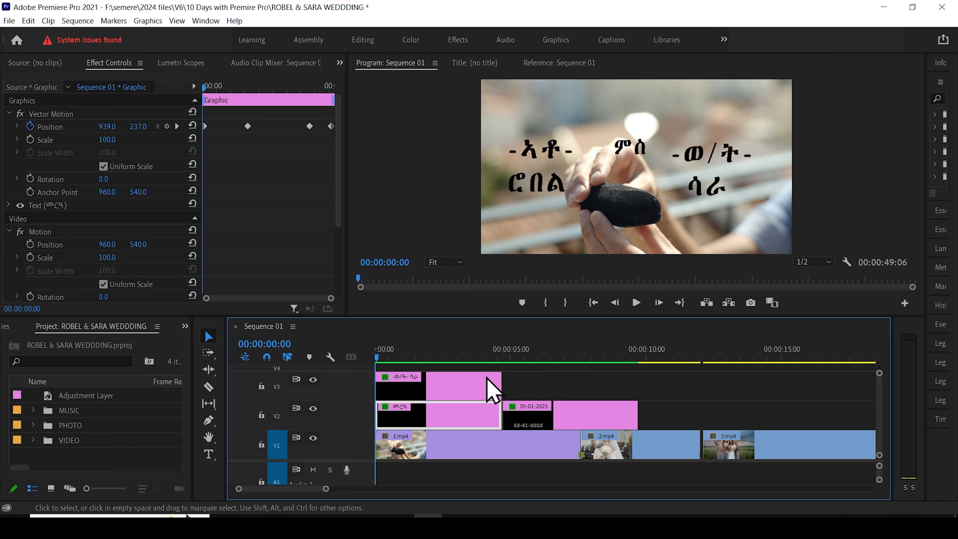
pyautogui.click(454, 388)
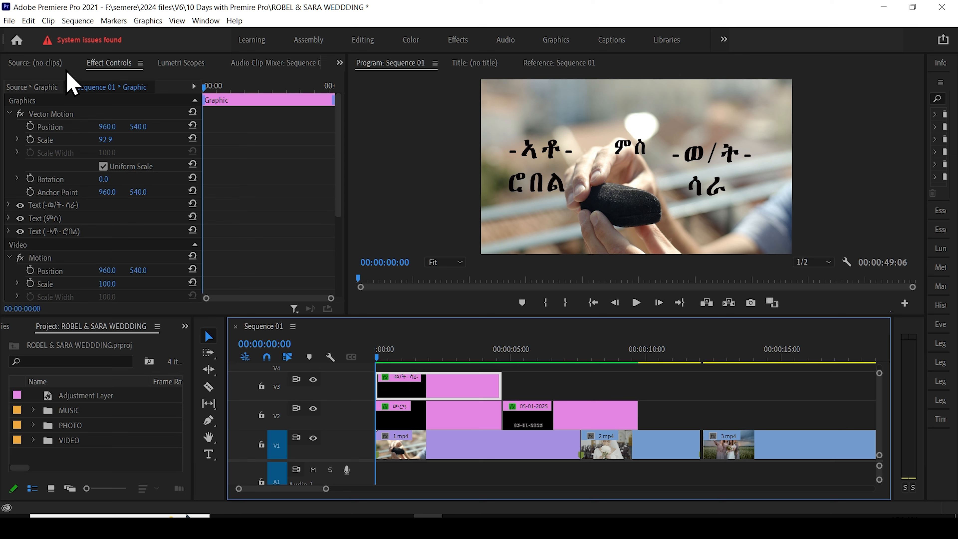
pyautogui.click(105, 135)
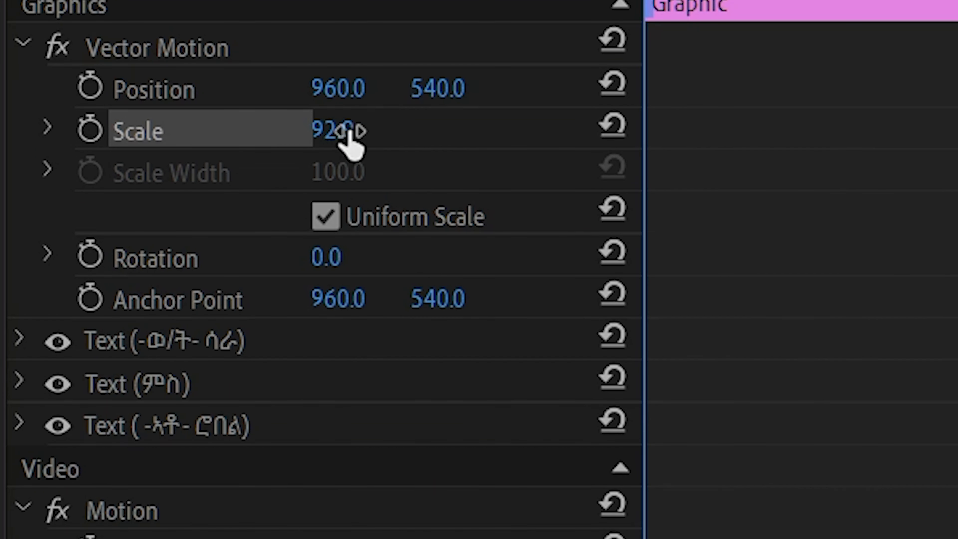
pyautogui.moveTo(332, 130); pyautogui.dragTo(163, 131)
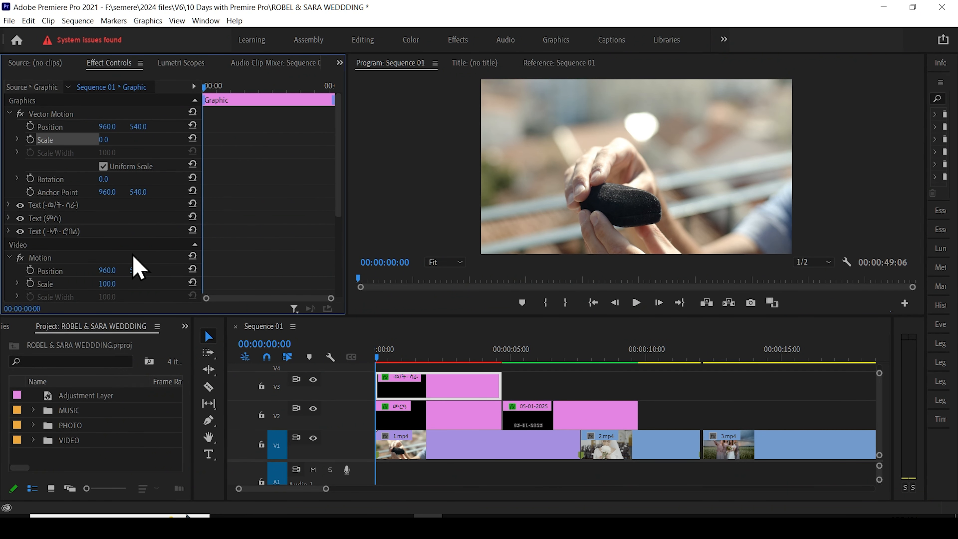
pyautogui.click(379, 360)
pyautogui.moveTo(378, 358); pyautogui.dragTo(379, 360)
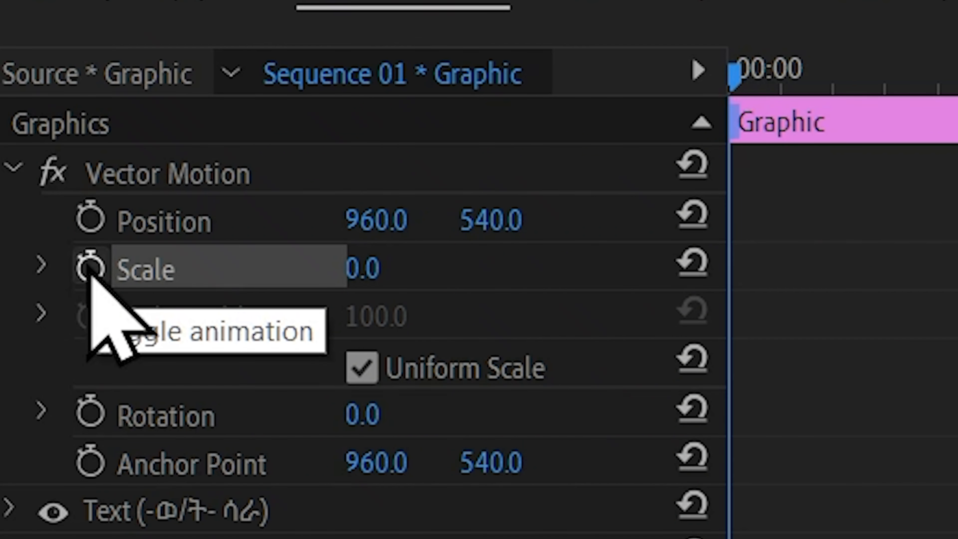
pyautogui.click(90, 267)
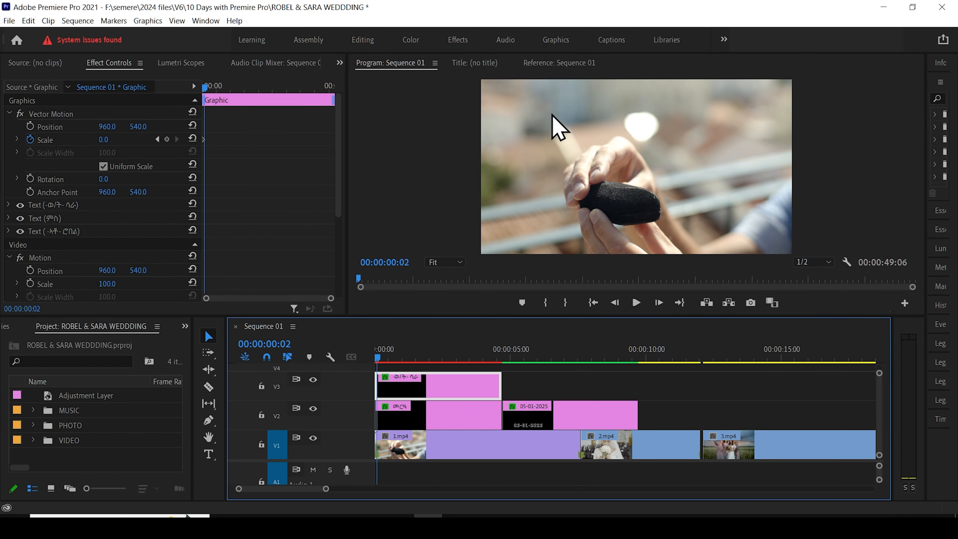
# Create a second Scale keyframe at 00:00:01:15 with the names title's scale at 106, and set its position to 1038, 447
pyautogui.click(210, 86)
pyautogui.moveTo(211, 85); pyautogui.dragTo(216, 86)
pyautogui.moveTo(227, 93); pyautogui.dragTo(249, 85)
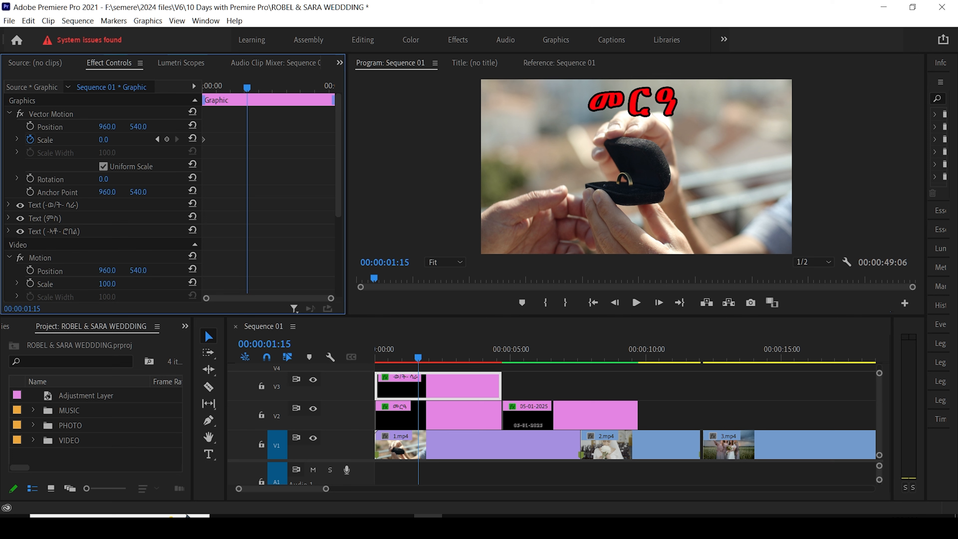
pyautogui.moveTo(103, 139); pyautogui.dragTo(108, 139)
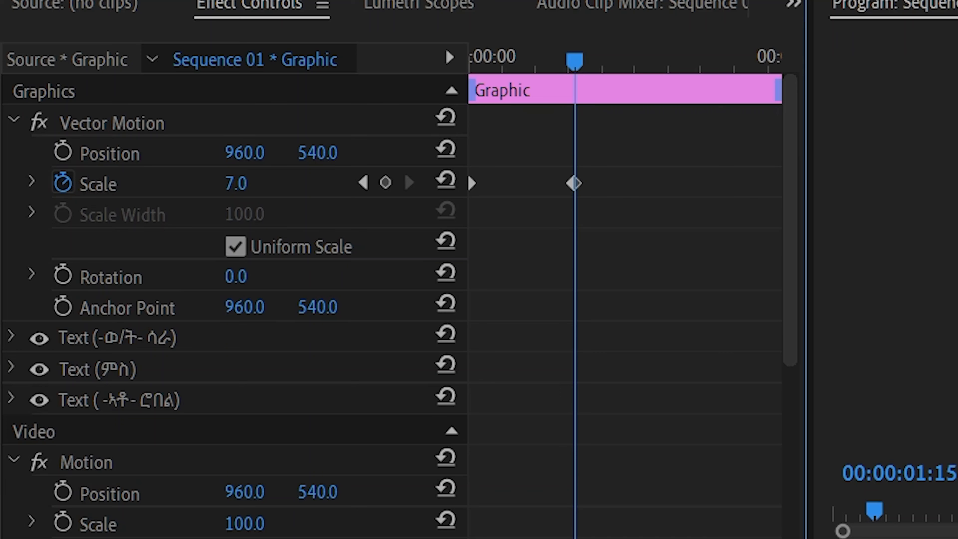
pyautogui.moveTo(236, 183); pyautogui.dragTo(242, 183)
pyautogui.moveTo(241, 183); pyautogui.dragTo(247, 183)
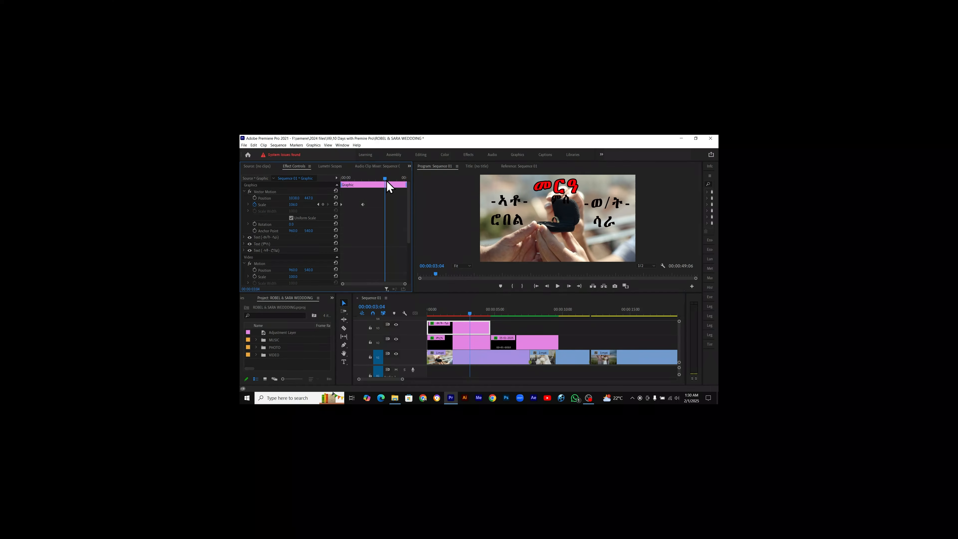
# Add a Scale keyframe at 00:00:03:20 that keeps the names title at 106
pyautogui.click(386, 180)
pyautogui.moveTo(387, 181); pyautogui.dragTo(396, 184)
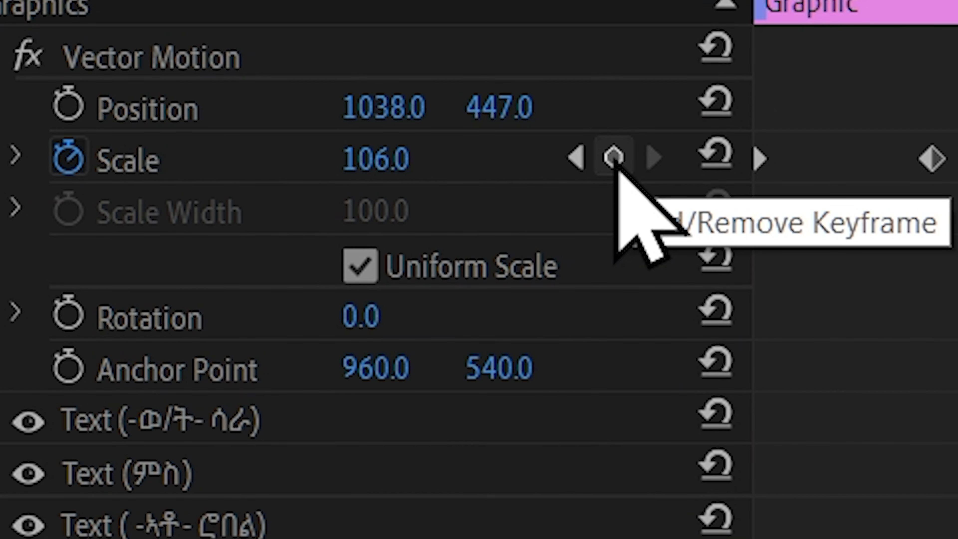
pyautogui.click(614, 158)
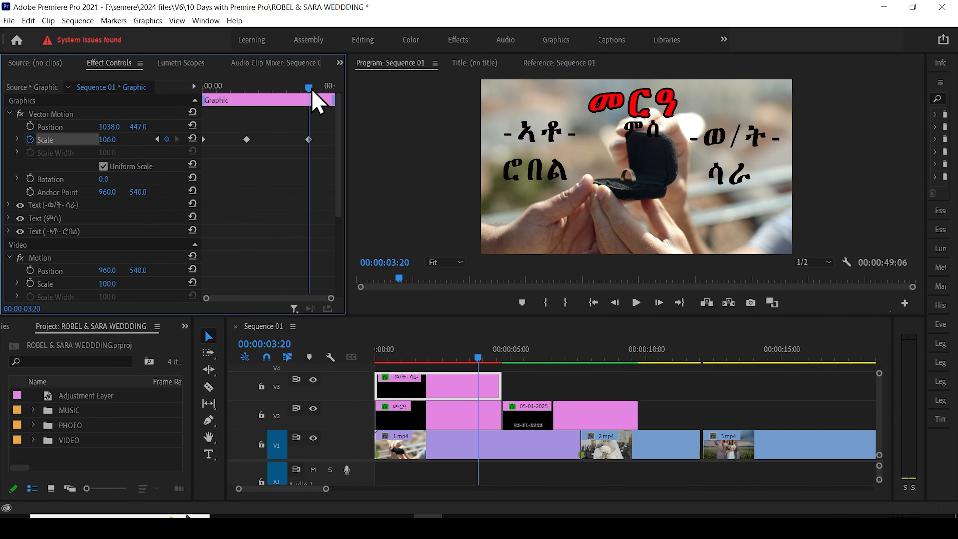
# Create a final Scale keyframe at 00:00:04:14 with the names title's scale set to 0
pyautogui.moveTo(310, 91); pyautogui.dragTo(335, 91)
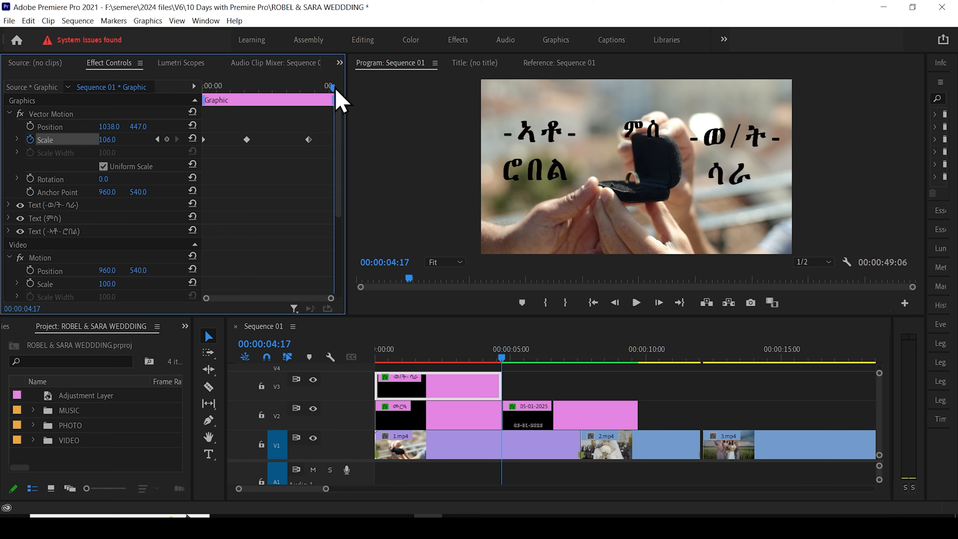
pyautogui.moveTo(335, 91); pyautogui.dragTo(337, 93)
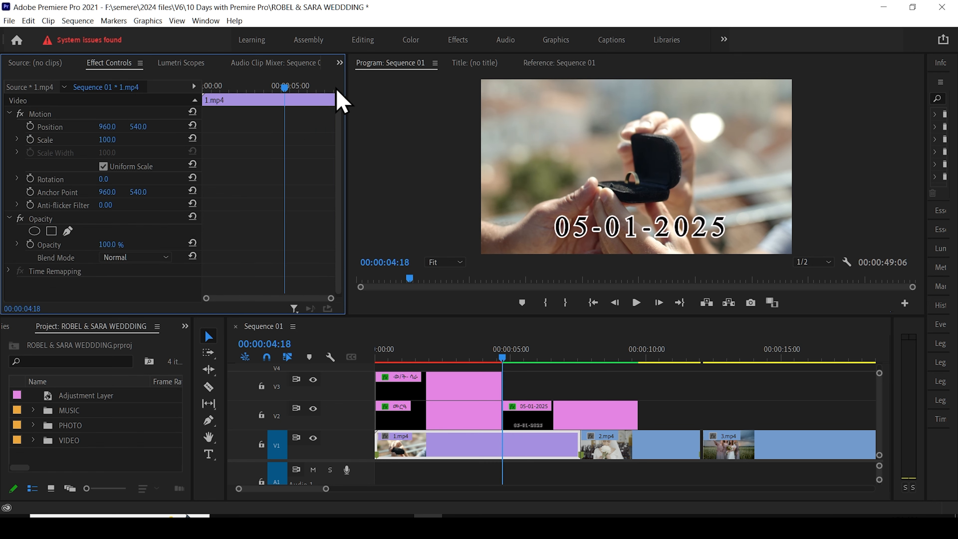
pyautogui.moveTo(480, 360)
pyautogui.mouseDown()
pyautogui.moveTo(545, 360)
pyautogui.moveTo(498, 363)
pyautogui.mouseUp()
pyautogui.click(488, 421)
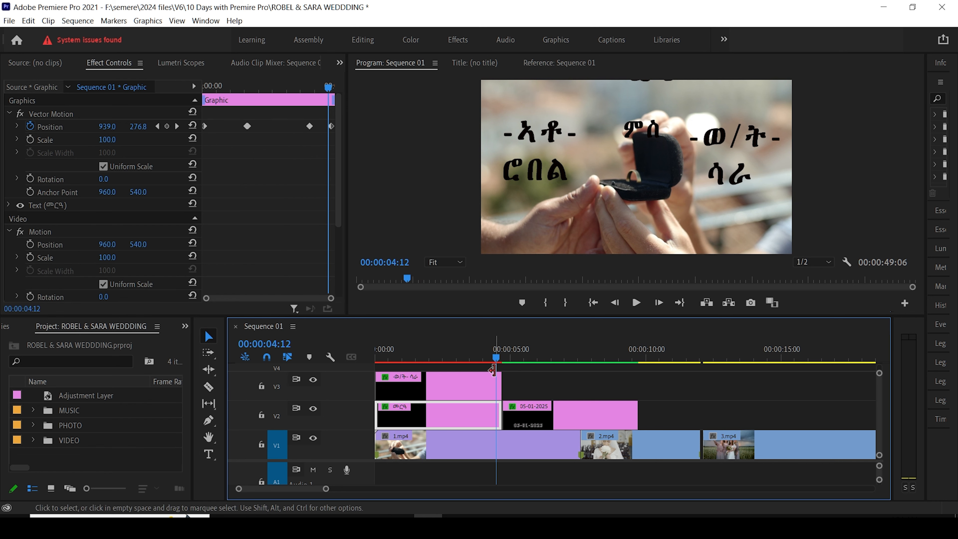
pyautogui.click(490, 394)
pyautogui.click(479, 409)
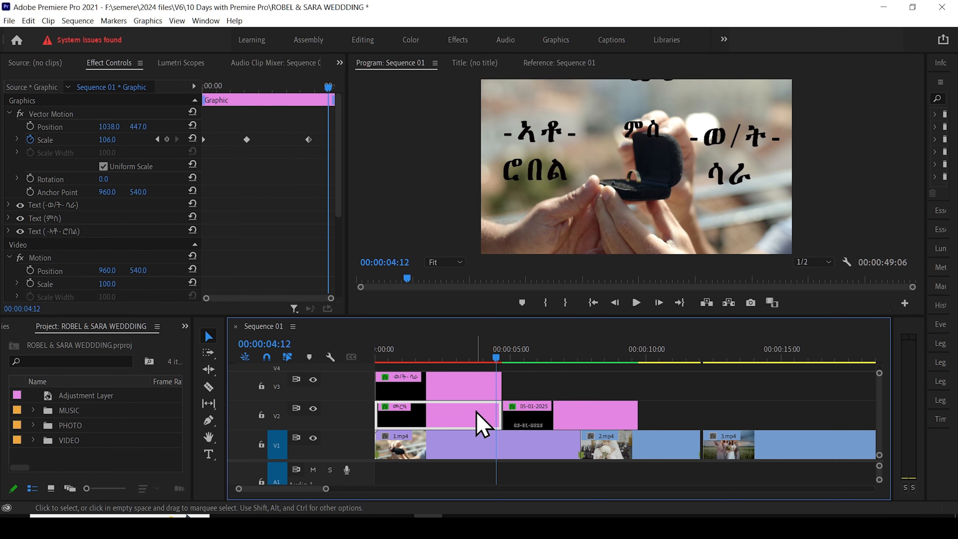
pyautogui.click(488, 394)
pyautogui.click(330, 90)
pyautogui.moveTo(329, 88); pyautogui.dragTo(331, 89)
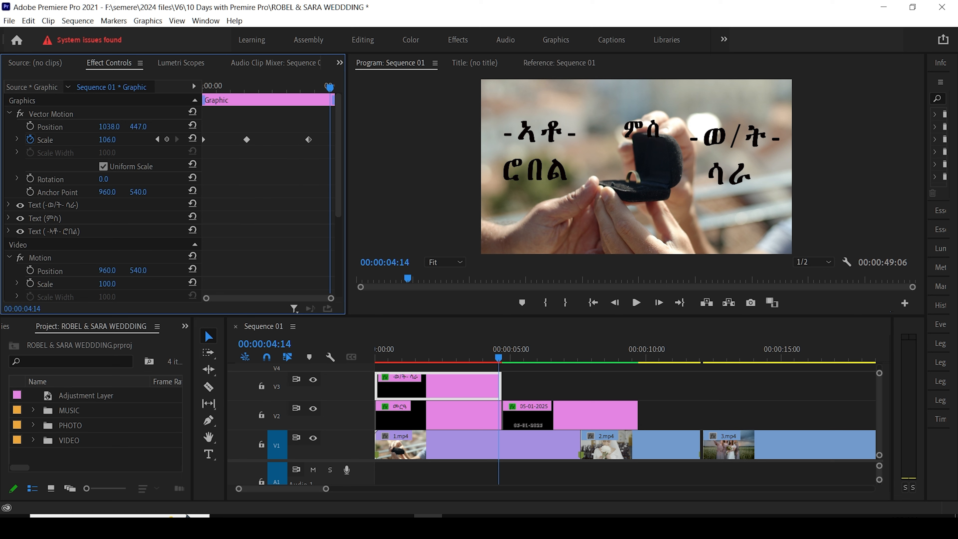
pyautogui.moveTo(106, 139); pyautogui.dragTo(71, 139)
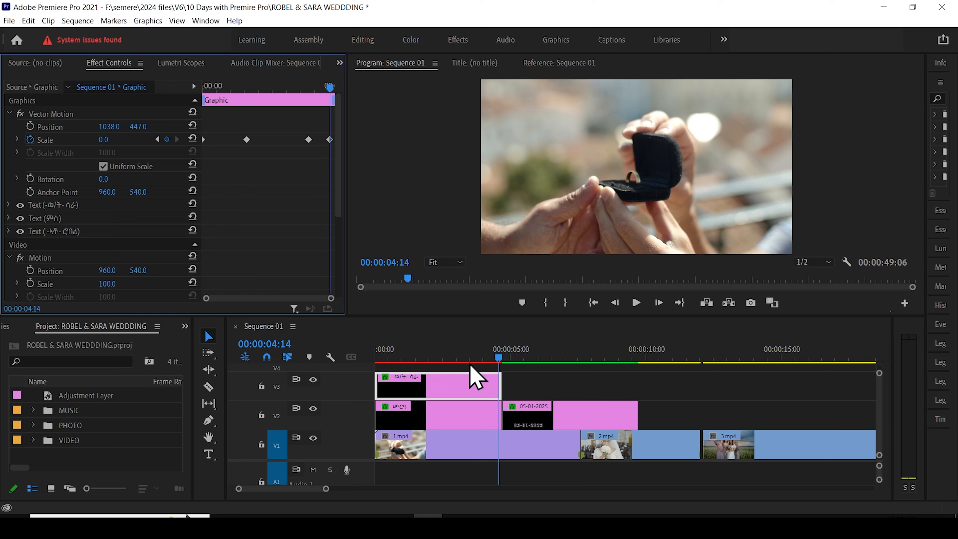
# Return to the start of the sequence and play back the names title's scale animation
pyautogui.moveTo(501, 359); pyautogui.dragTo(345, 379)
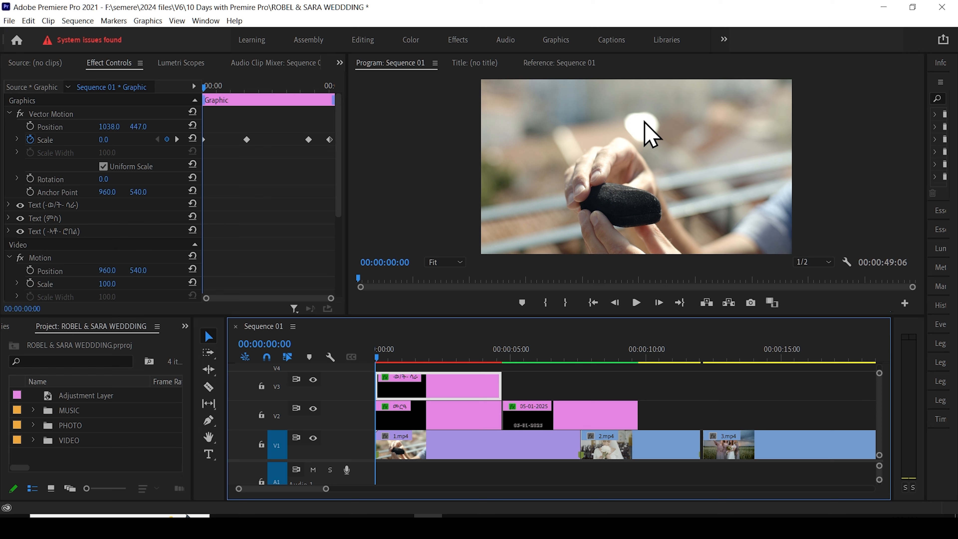
pyautogui.press('space')
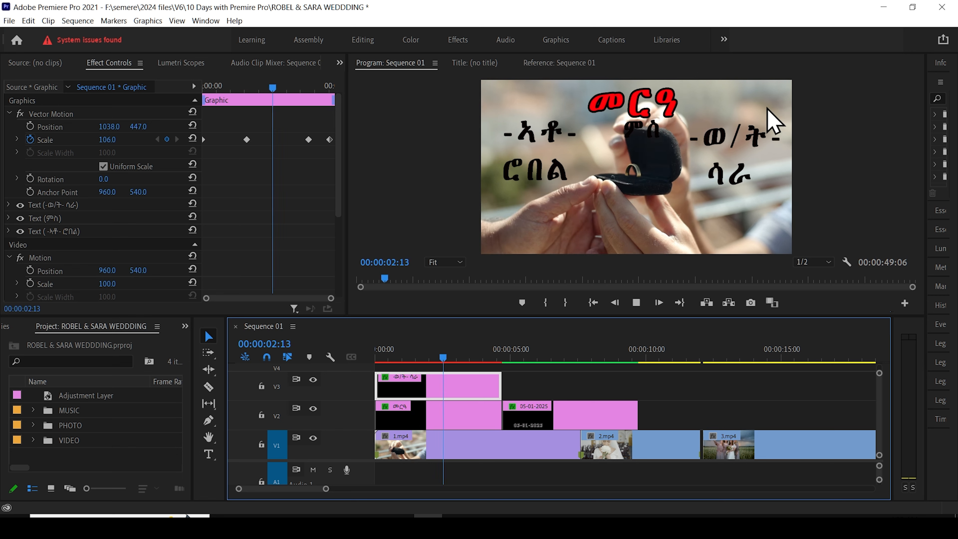
pyautogui.press('Home')
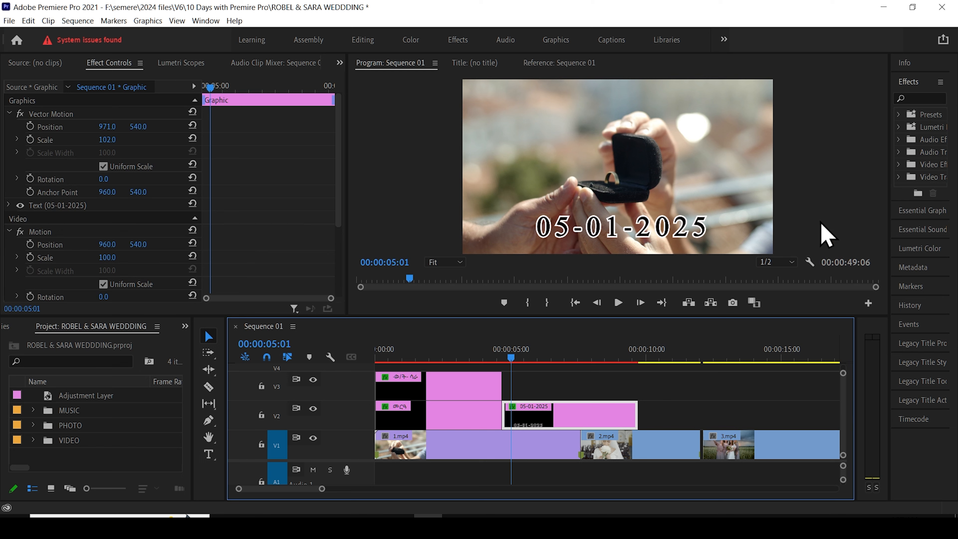
# Change the date title's text to 15-01-2025
pyautogui.click(209, 453)
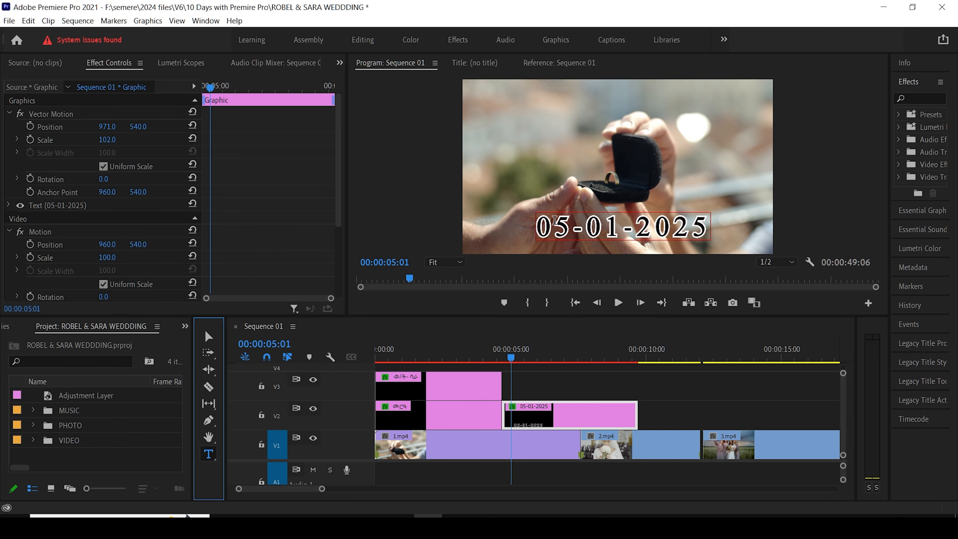
pyautogui.moveTo(553, 227)
pyautogui.mouseDown()
pyautogui.moveTo(519, 237)
pyautogui.moveTo(539, 226)
pyautogui.mouseUp()
pyautogui.write('1')
pyautogui.press('Escape')
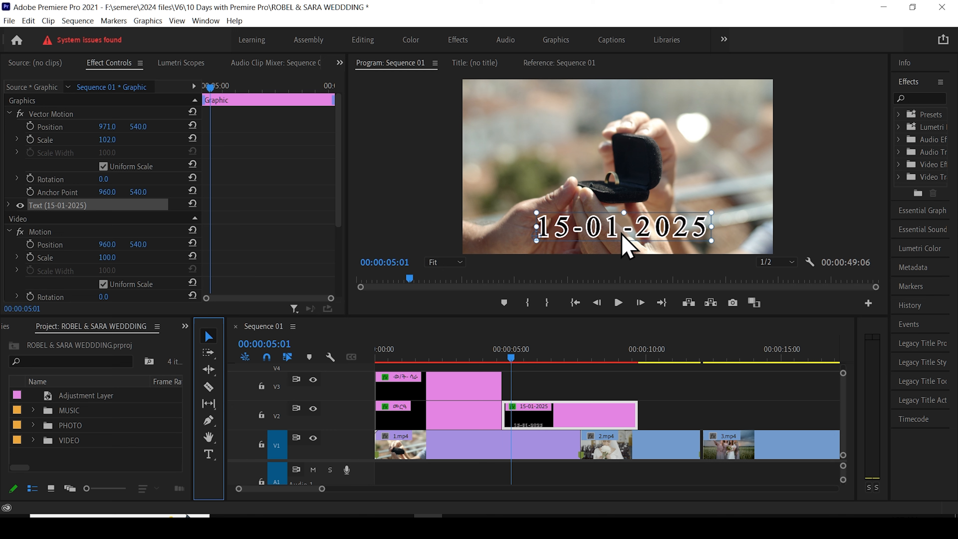
# Keyframe the date title's Vector Motion Position from -720, 540 at the clip start to 957, 587, holding that value at 00:00:09:00
pyautogui.click(532, 416)
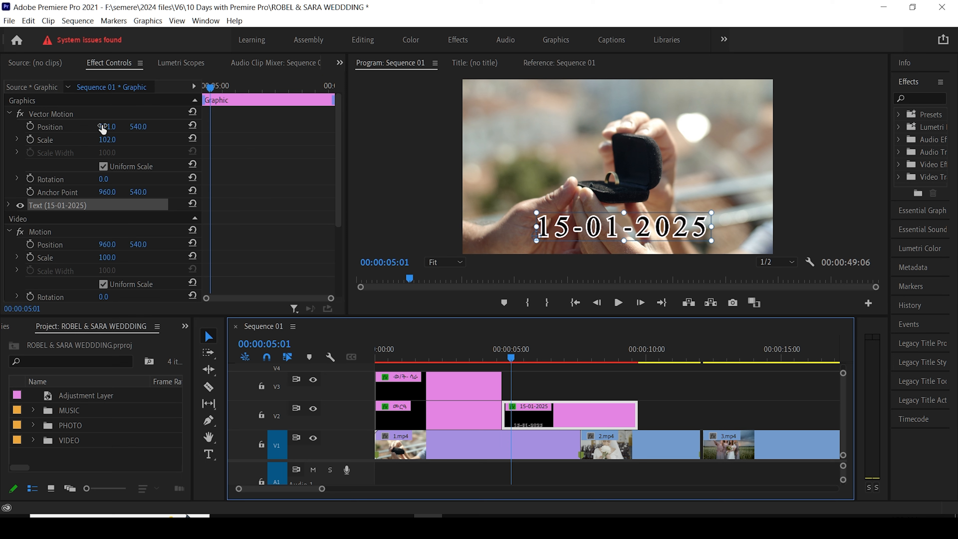
pyautogui.moveTo(107, 127); pyautogui.dragTo(15, 127)
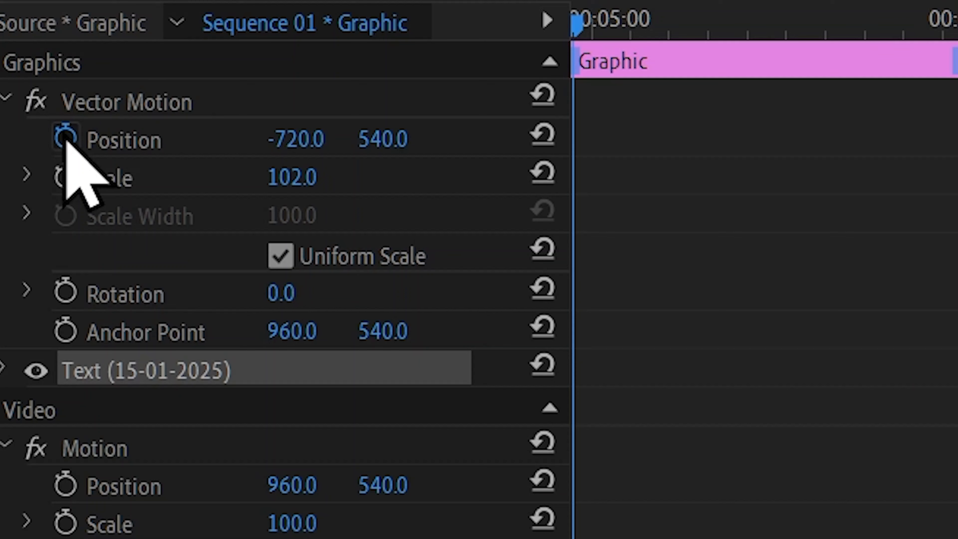
pyautogui.click(29, 126)
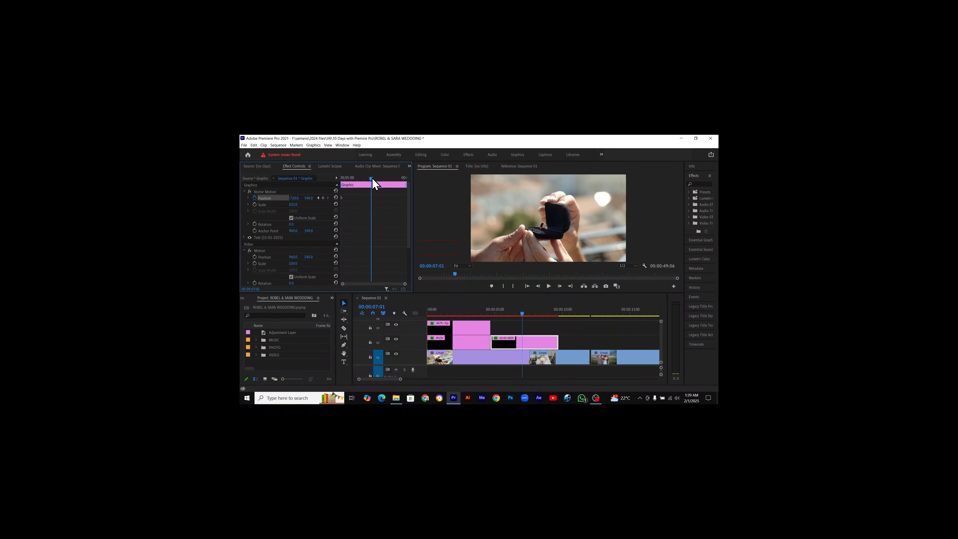
pyautogui.moveTo(370, 179); pyautogui.dragTo(362, 180)
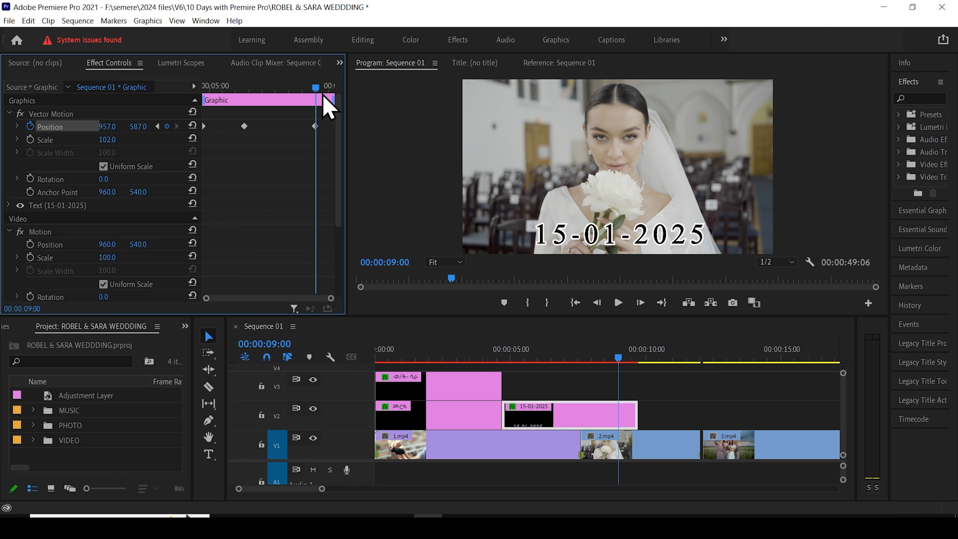
# Create a final Position keyframe for the date title at 00:00:09:16 with the horizontal position at about 2511
pyautogui.press('Right')
pyautogui.press('Right')
pyautogui.moveTo(321, 86); pyautogui.dragTo(336, 88)
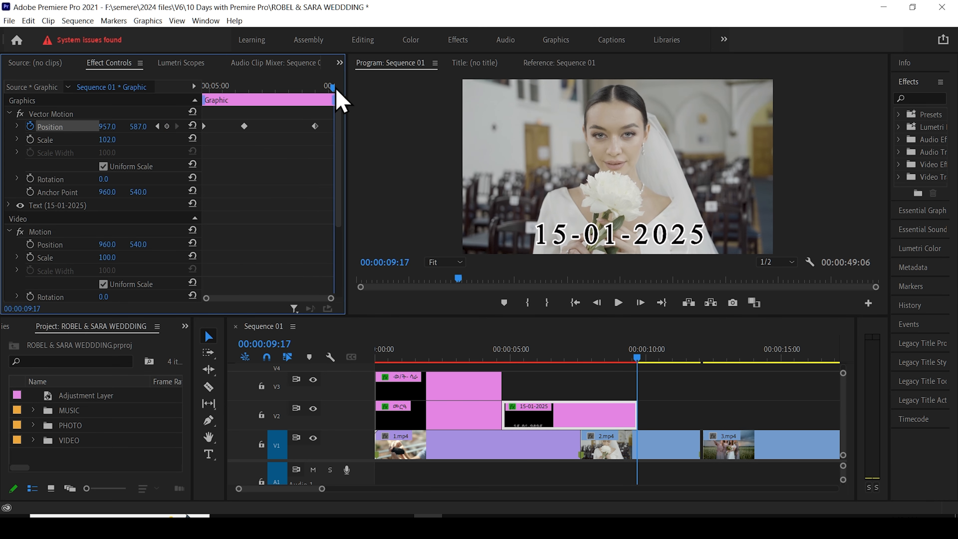
pyautogui.click(639, 354)
pyautogui.moveTo(639, 355); pyautogui.dragTo(639, 358)
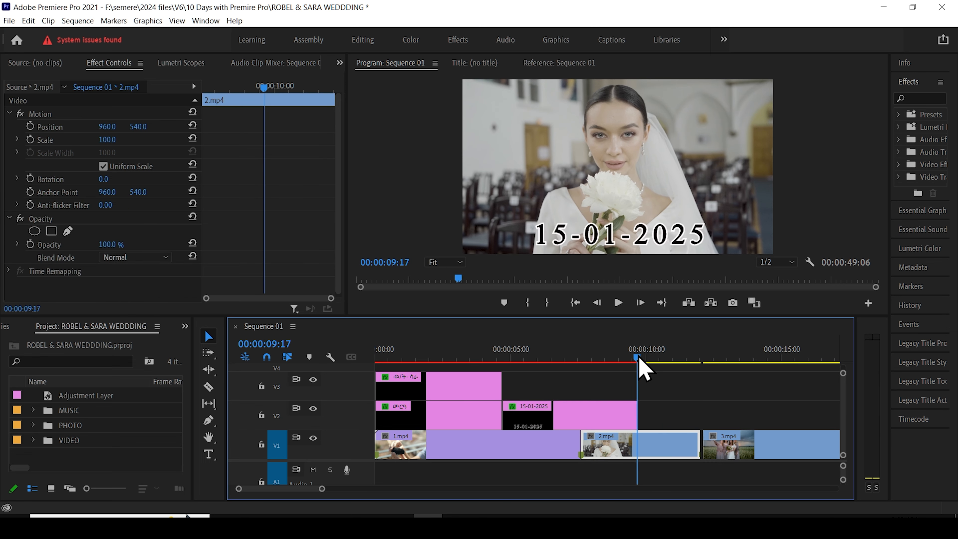
pyautogui.moveTo(639, 358); pyautogui.dragTo(653, 366)
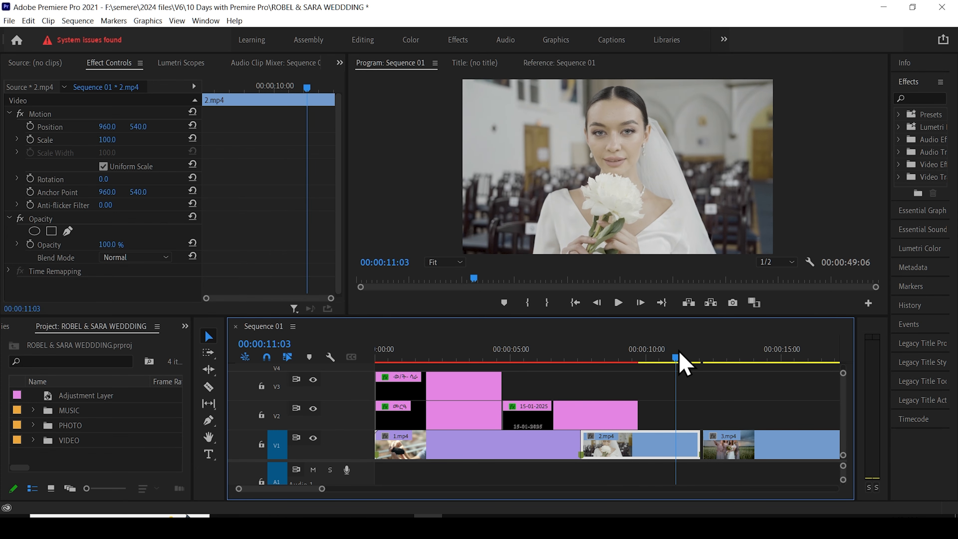
pyautogui.click(617, 361)
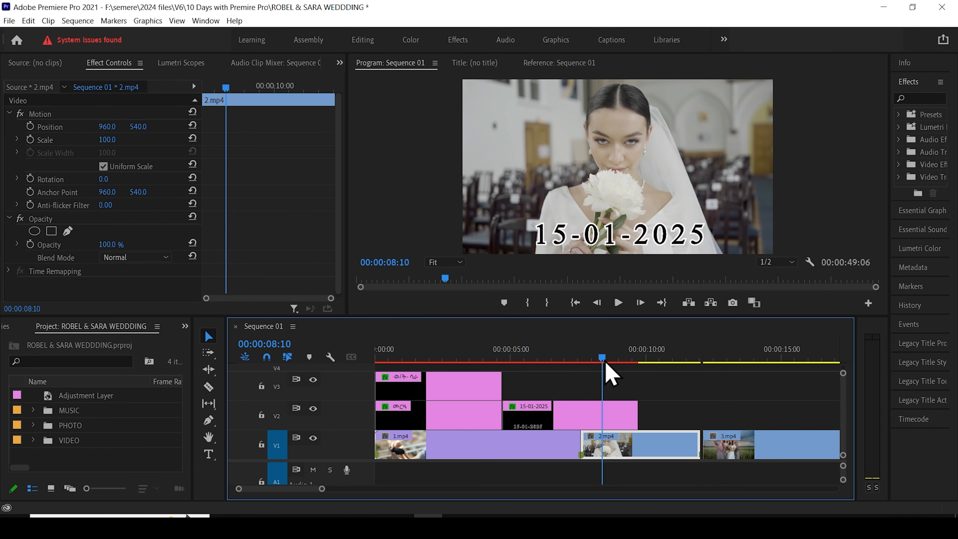
pyautogui.click(550, 406)
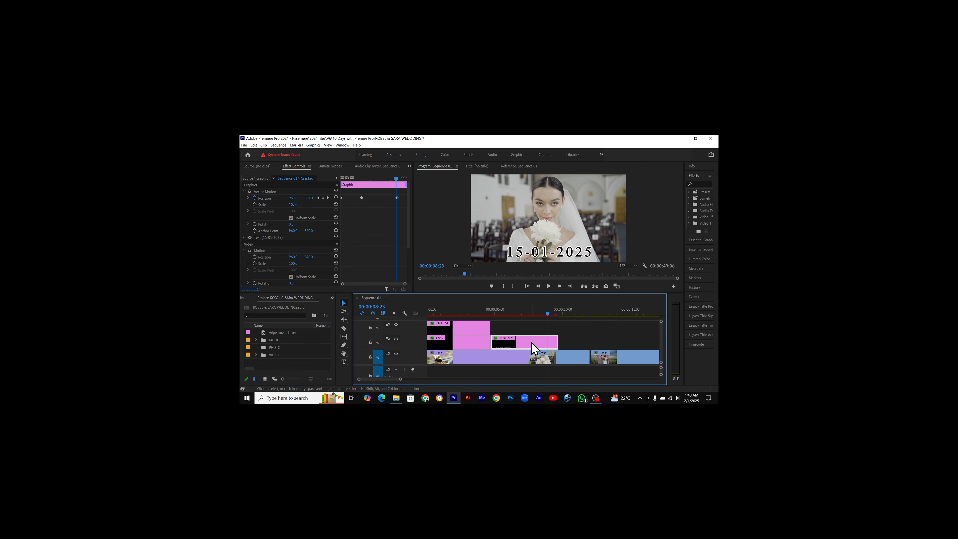
pyautogui.click(557, 313)
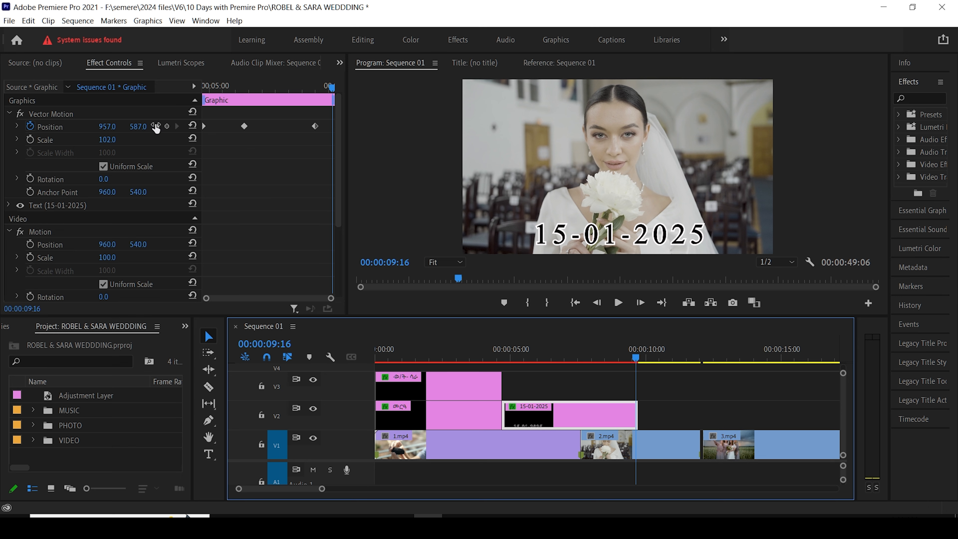
pyautogui.moveTo(109, 129); pyautogui.dragTo(608, 129)
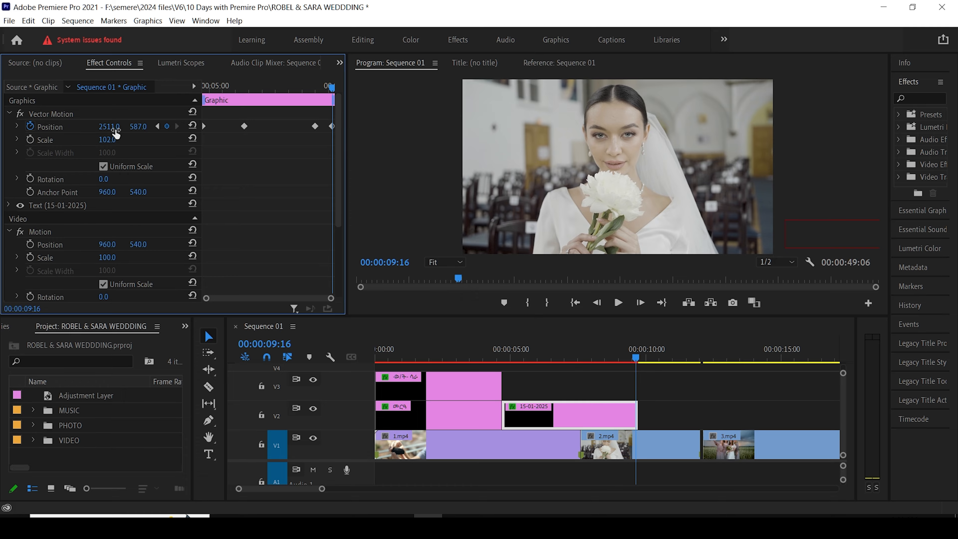
pyautogui.moveTo(116, 132); pyautogui.dragTo(131, 132)
# Play back the date title's position animation from about 00:00:05:07
pyautogui.moveTo(506, 353)
pyautogui.mouseDown()
pyautogui.moveTo(548, 353)
pyautogui.moveTo(517, 363)
pyautogui.mouseUp()
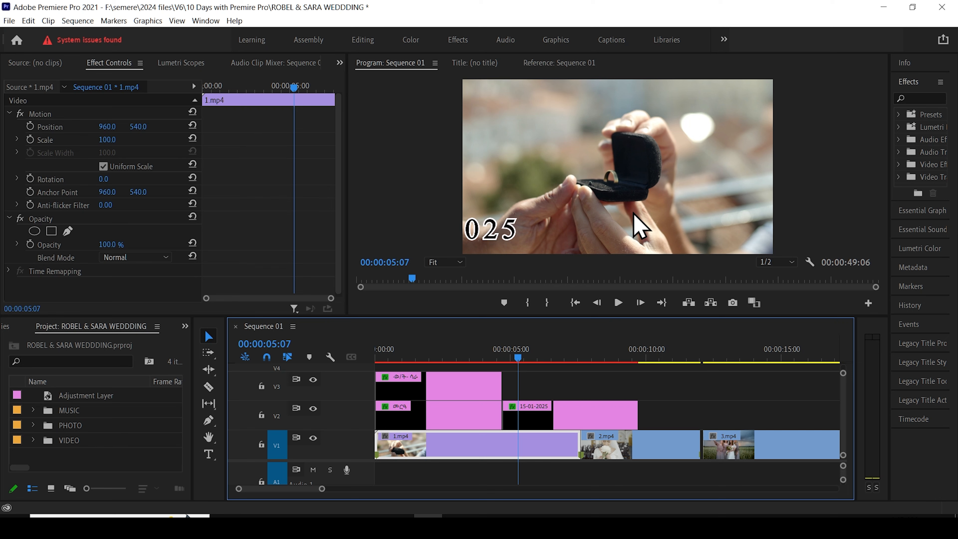
pyautogui.press('space')
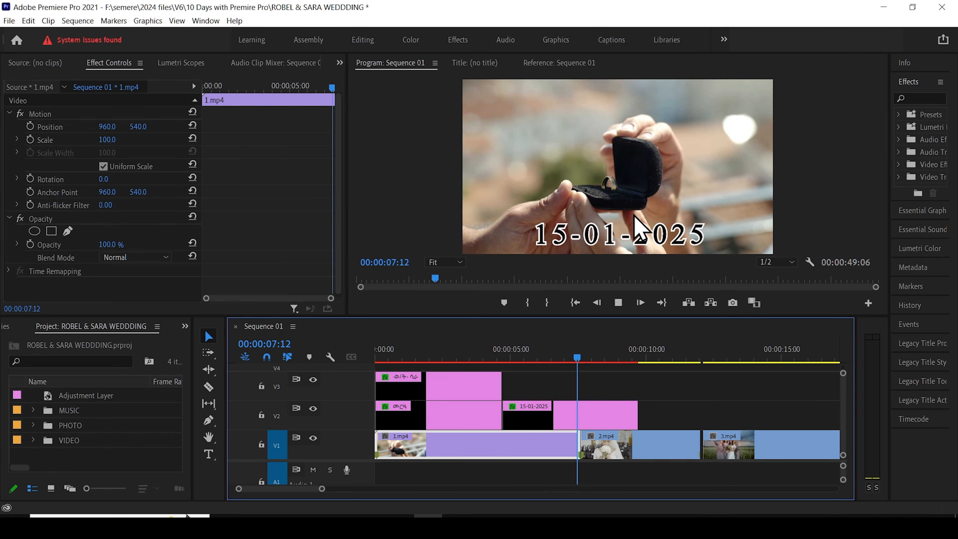